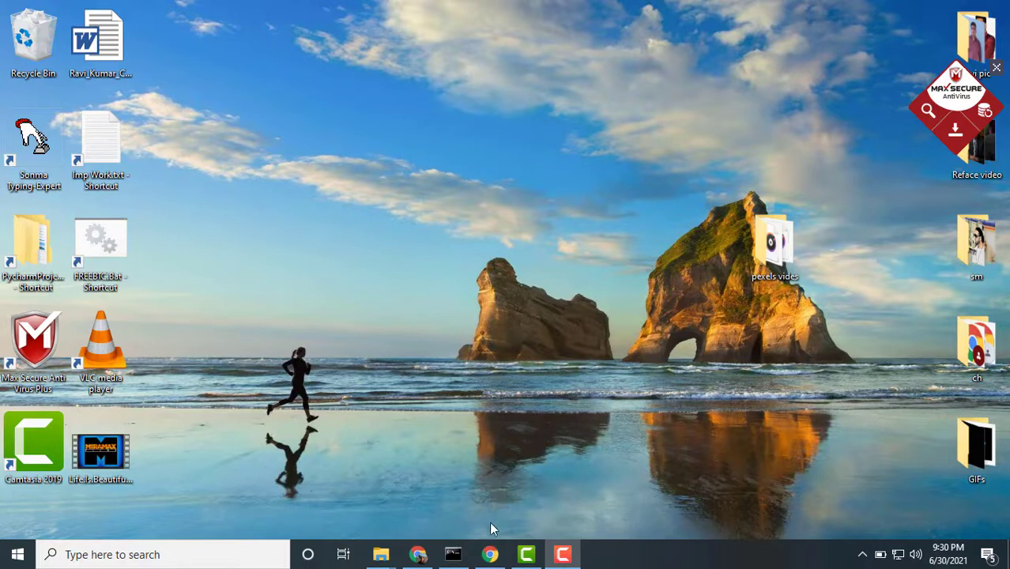
Search Google for '3 for 9 font free for excel' and open the wFonts 3 of 9 Barcode page.
left_click(419, 555)
key("ctrl+w")
key("ctrl+w")
key("ctrl+t")
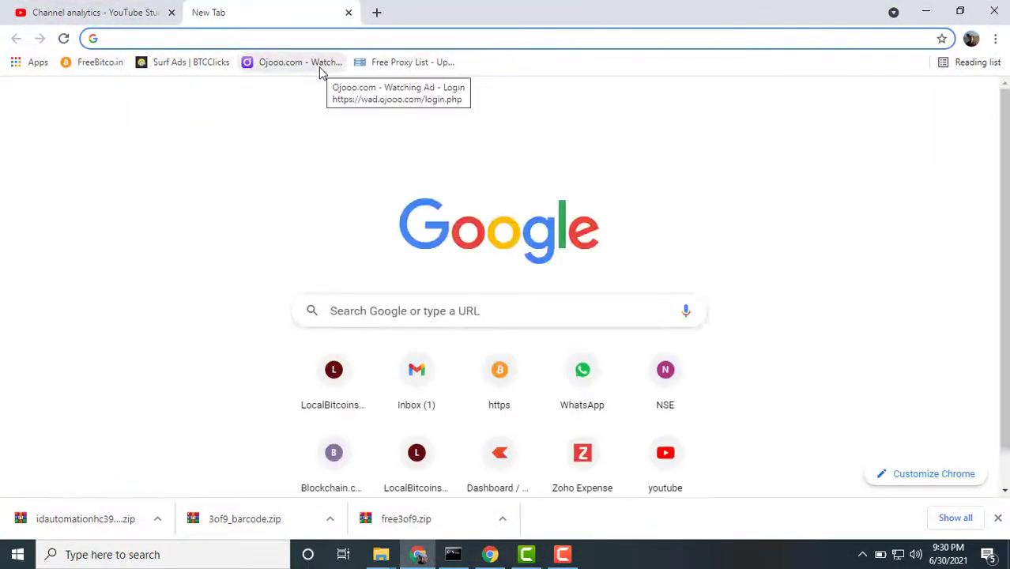
type("3 for ")
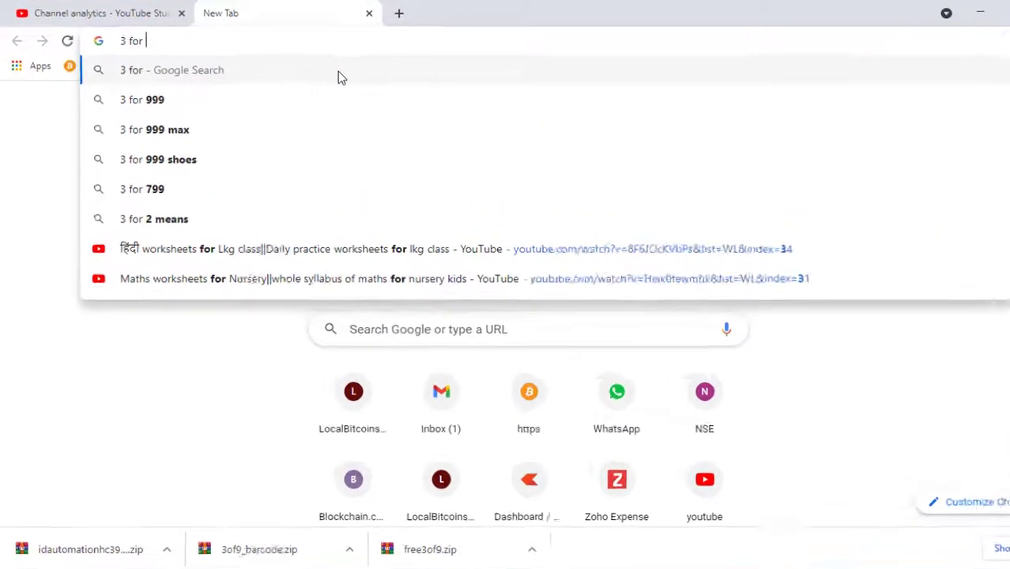
type("9 font ")
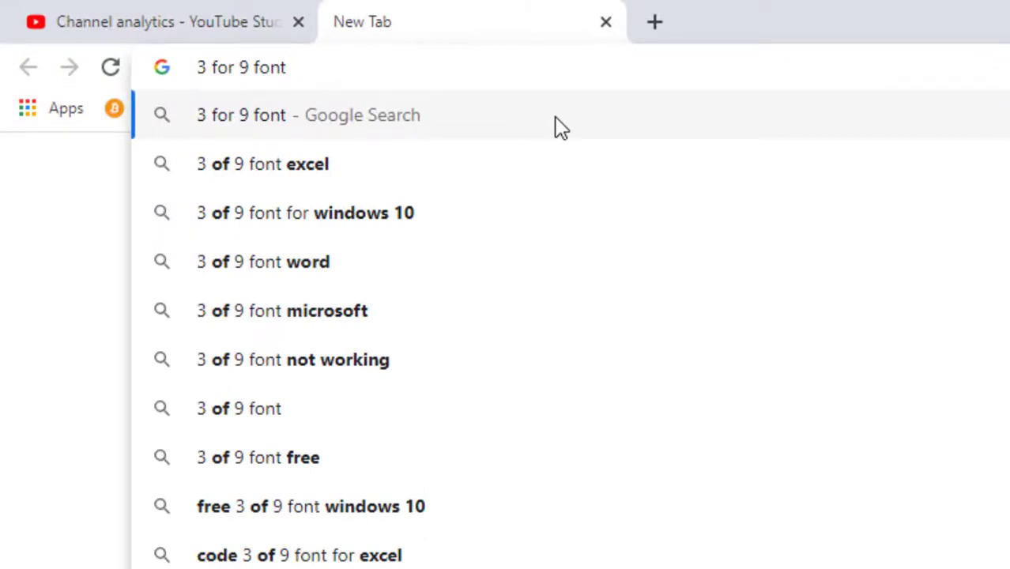
type("free for excel")
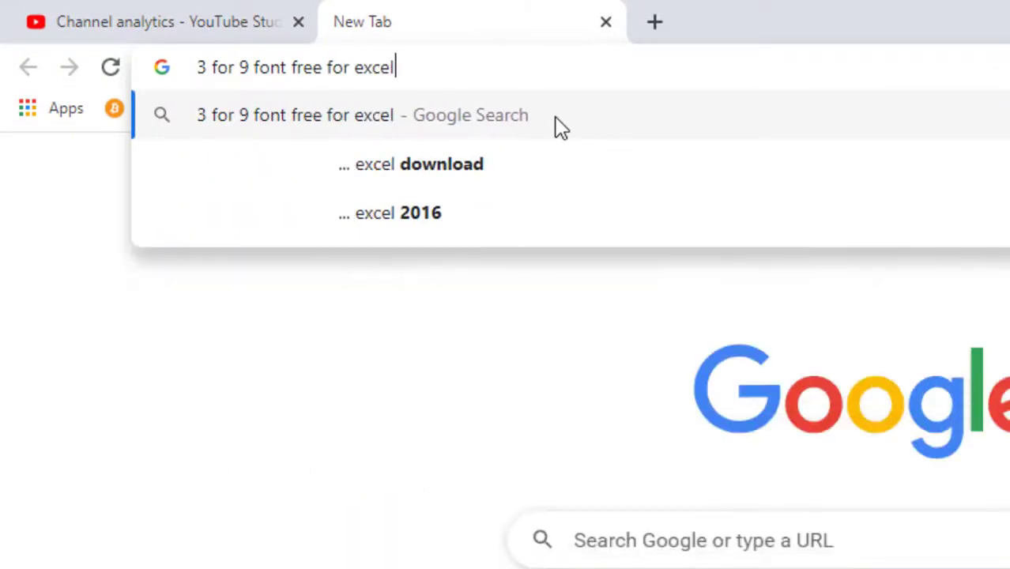
left_click(558, 127)
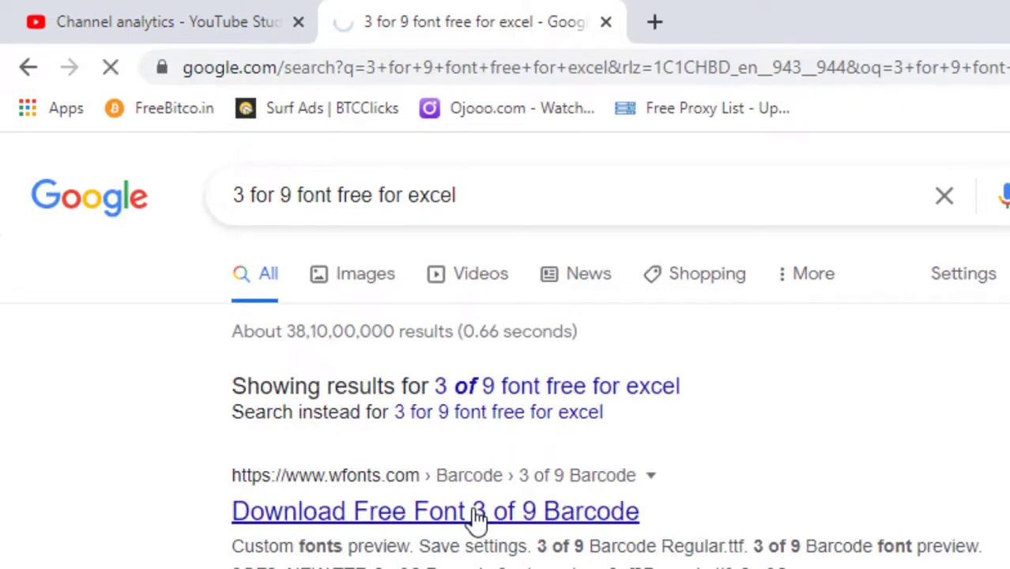
left_click(477, 518)
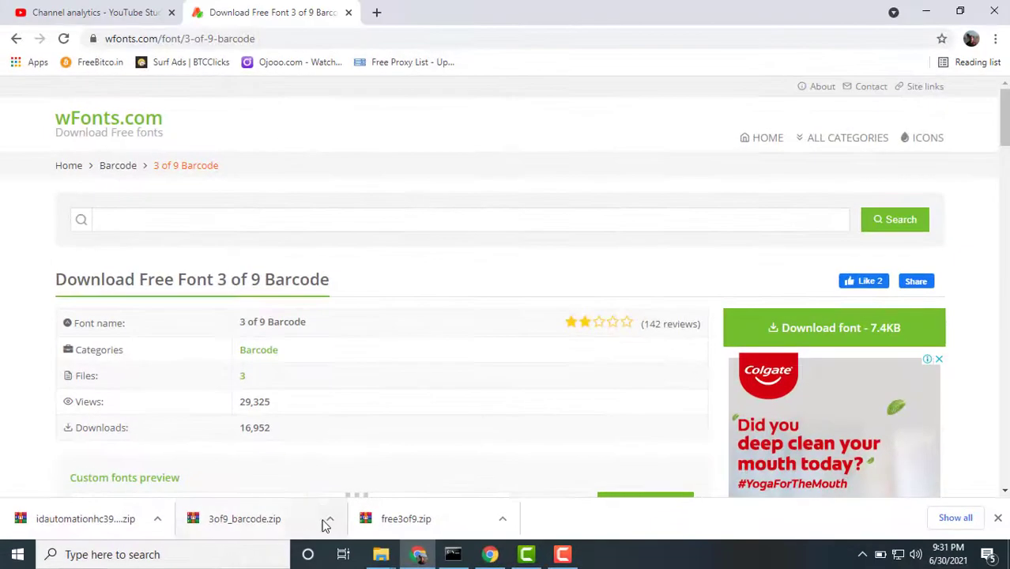
Locate 3of9_barcode.zip in Downloads and extract it into a 3of9_barcode folder.
left_click(330, 518)
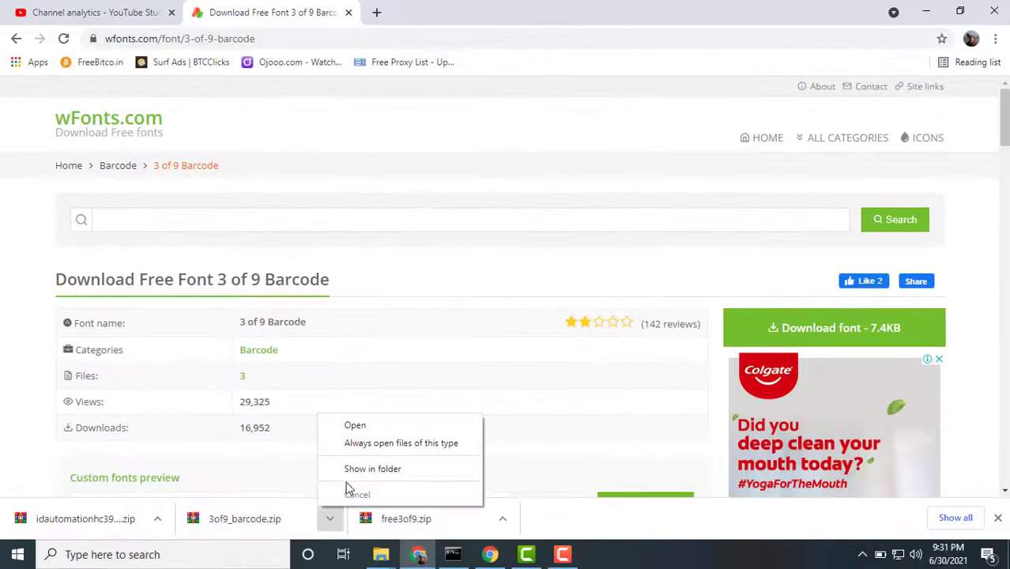
left_click(354, 470)
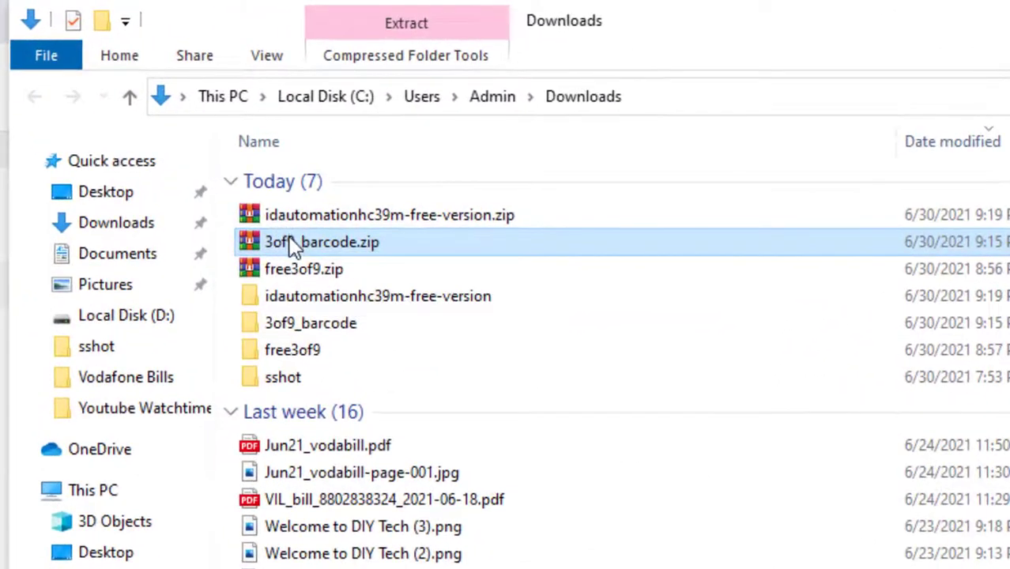
right_click(290, 237)
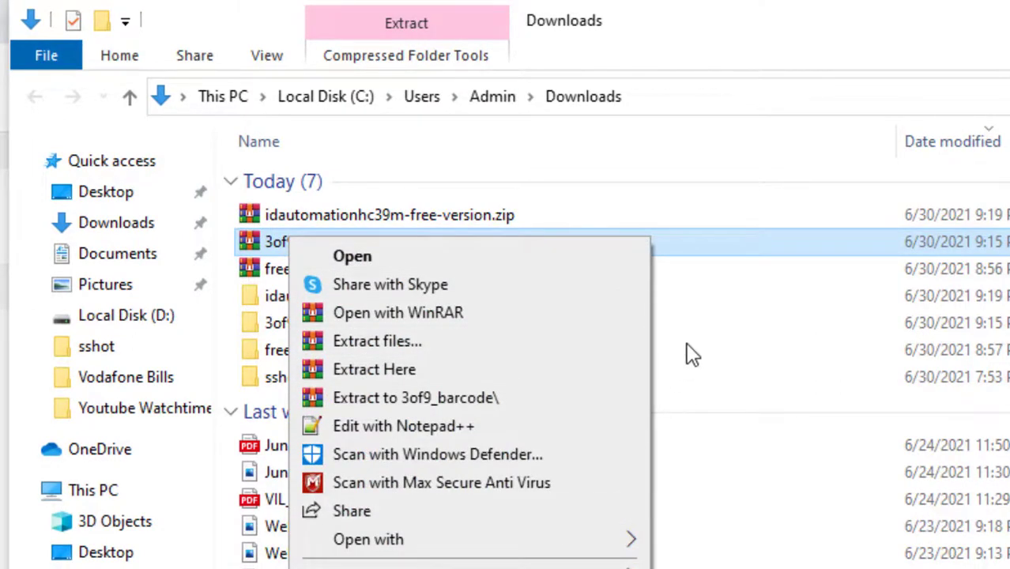
left_click(414, 340)
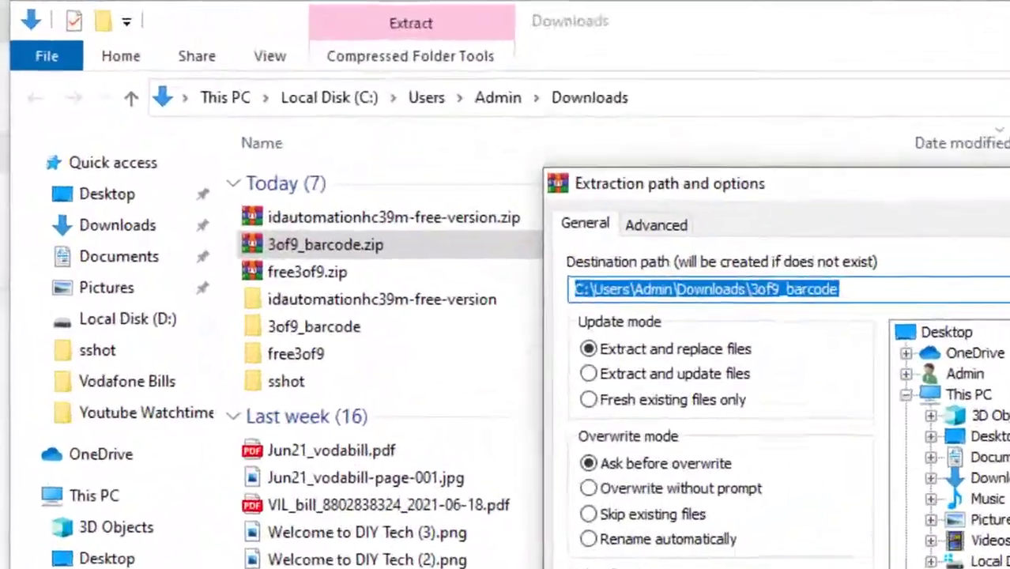
left_click(609, 428)
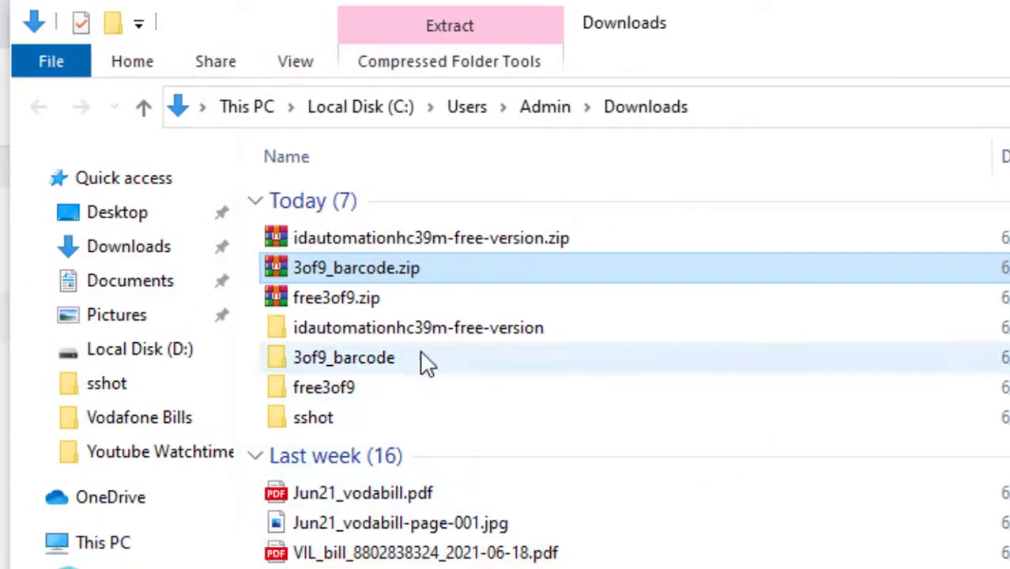
Open the extracted 3of9_barcode folder and select 3OF9_NEW.TTF.
double_click(379, 361)
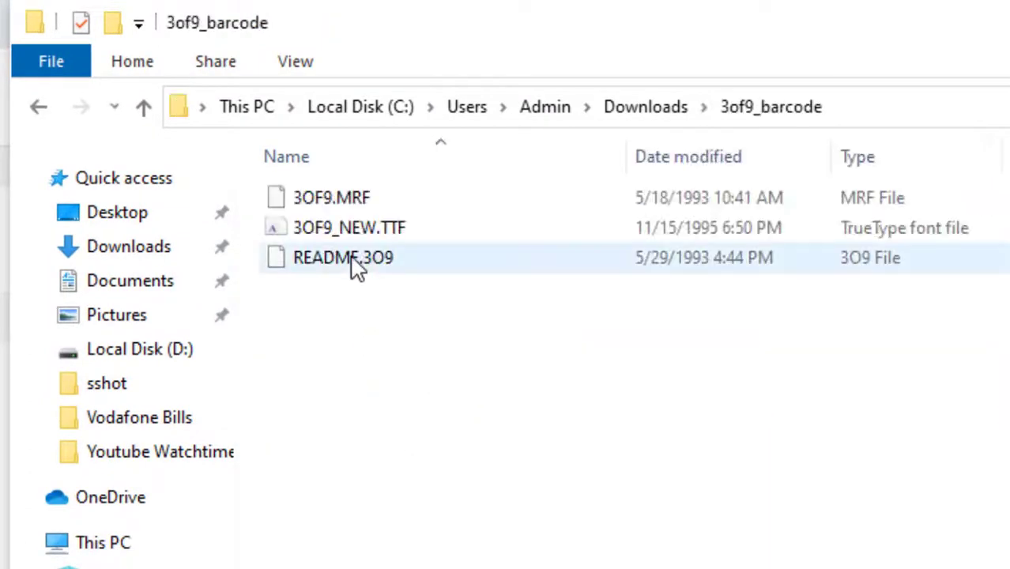
left_click(371, 238)
left_click(368, 230)
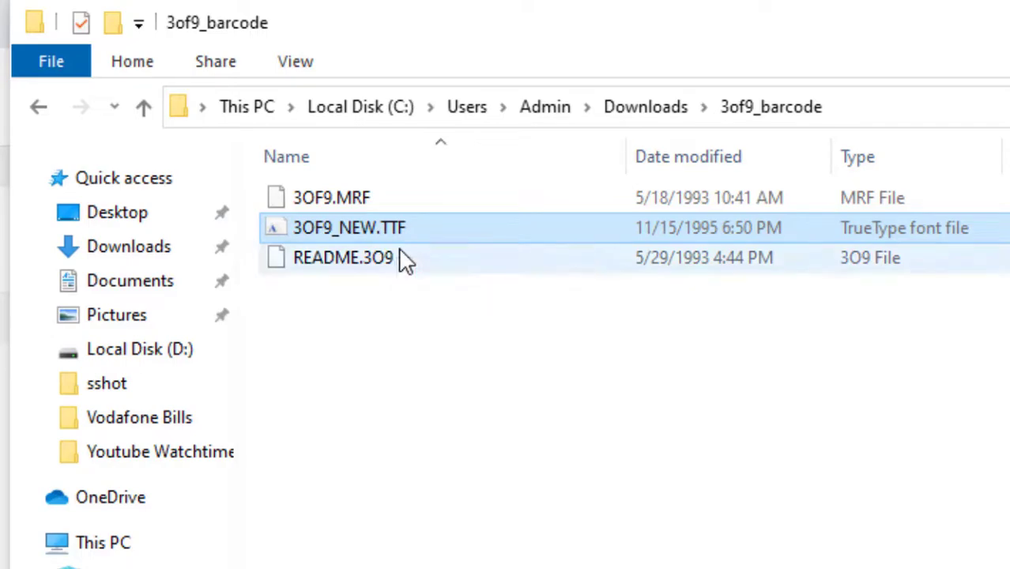
Install the 3OF9_NEW.TTF font, keeping the already installed copy instead of replacing it.
double_click(377, 227)
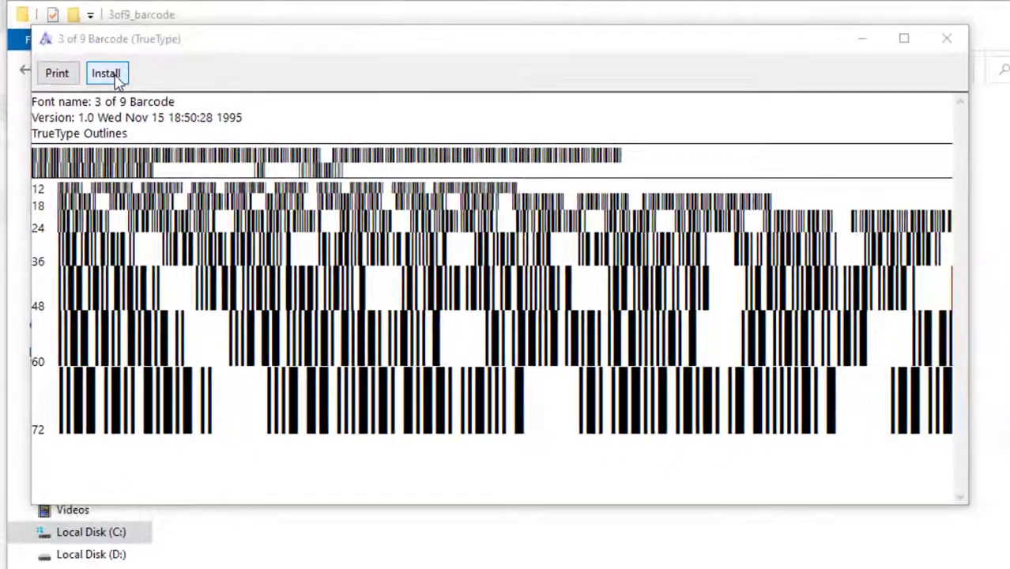
left_click(106, 73)
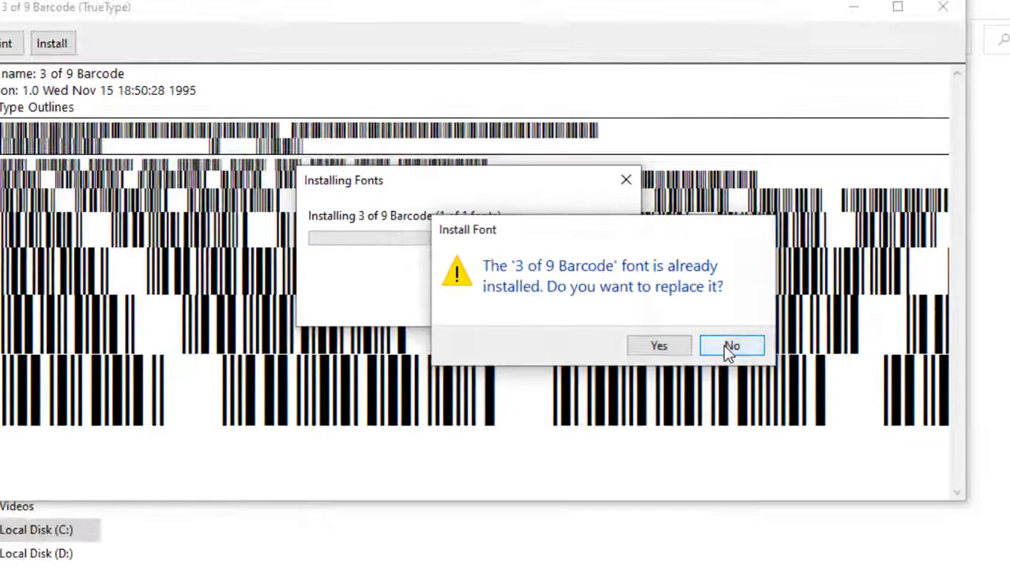
left_click(647, 281)
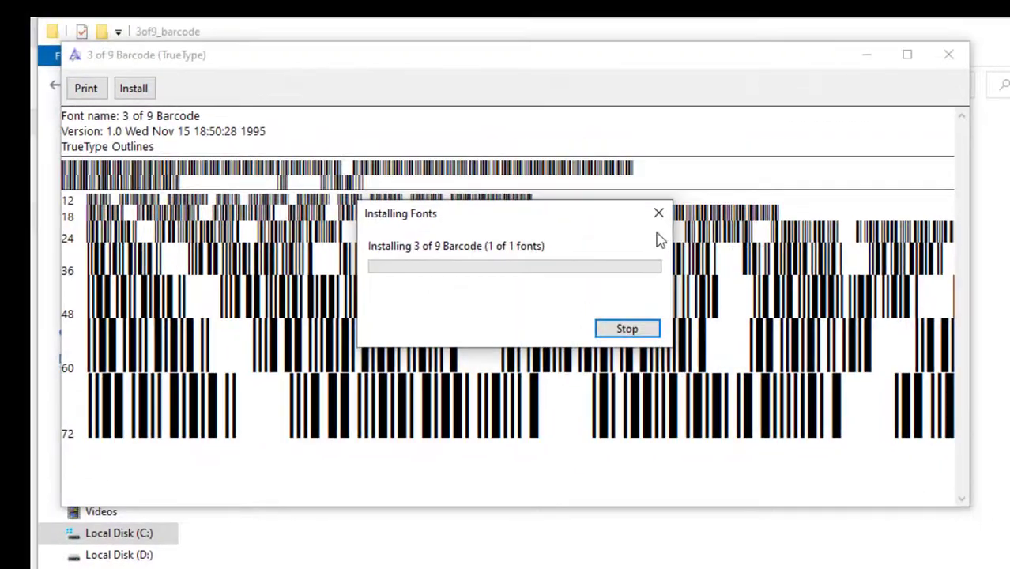
left_click(645, 330)
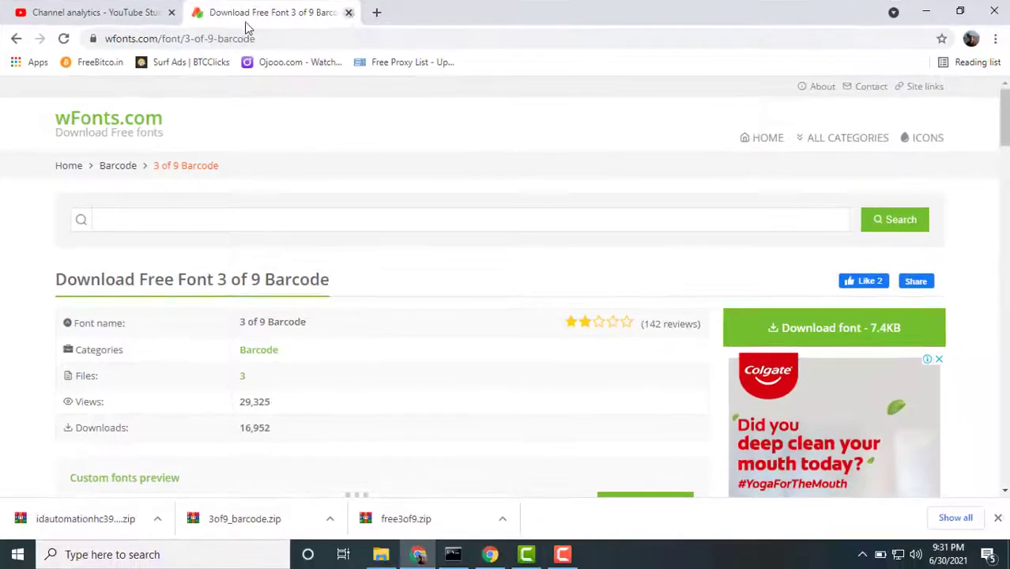
Search for 'id automation free font' and open IDAutomation's Code 39 font page.
key("ctrl+w")
key("ctrl+t")
type("id automation")
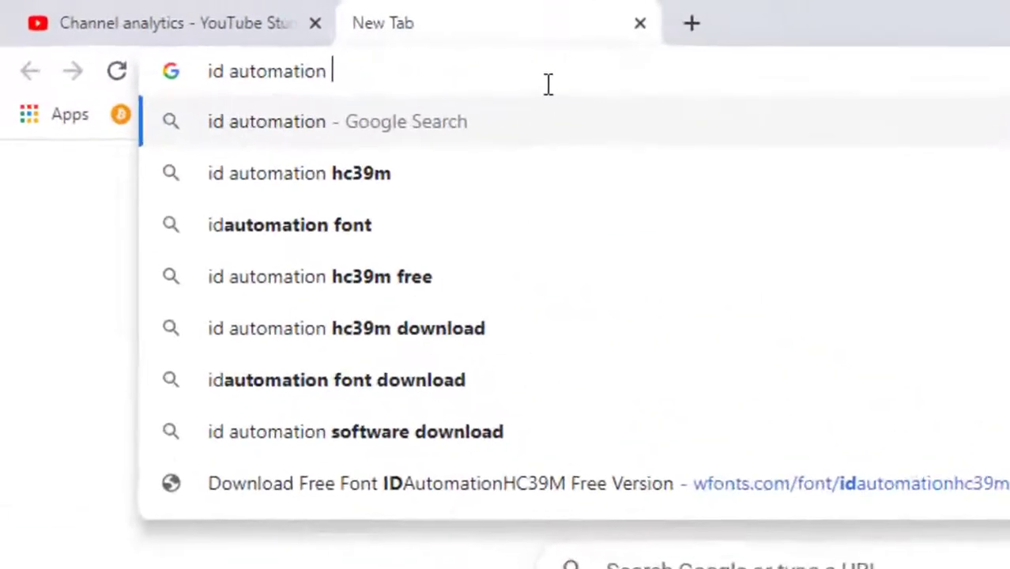
type(" free fpnt")
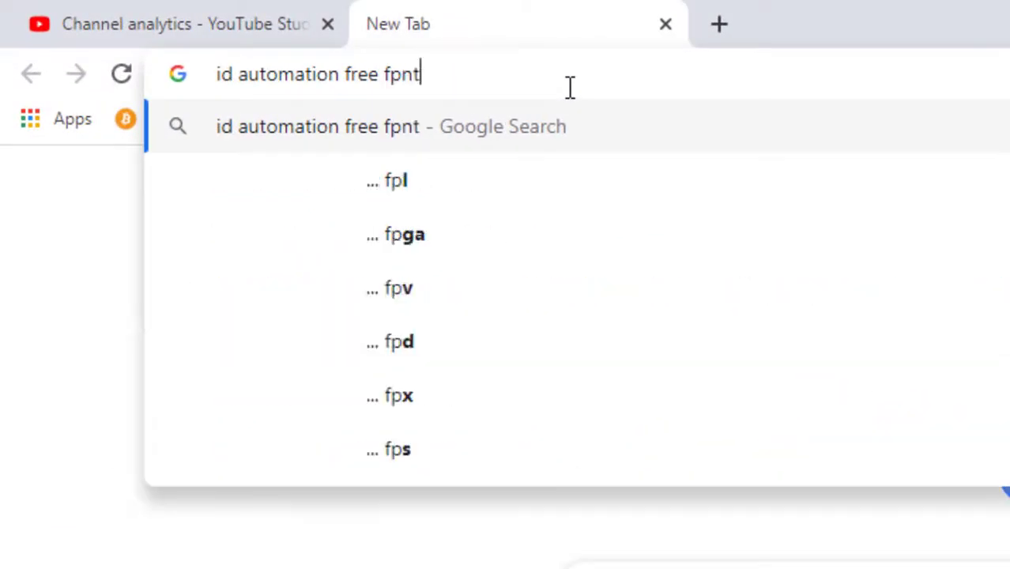
key("BackSpace")
key("BackSpace")
key("BackSpace")
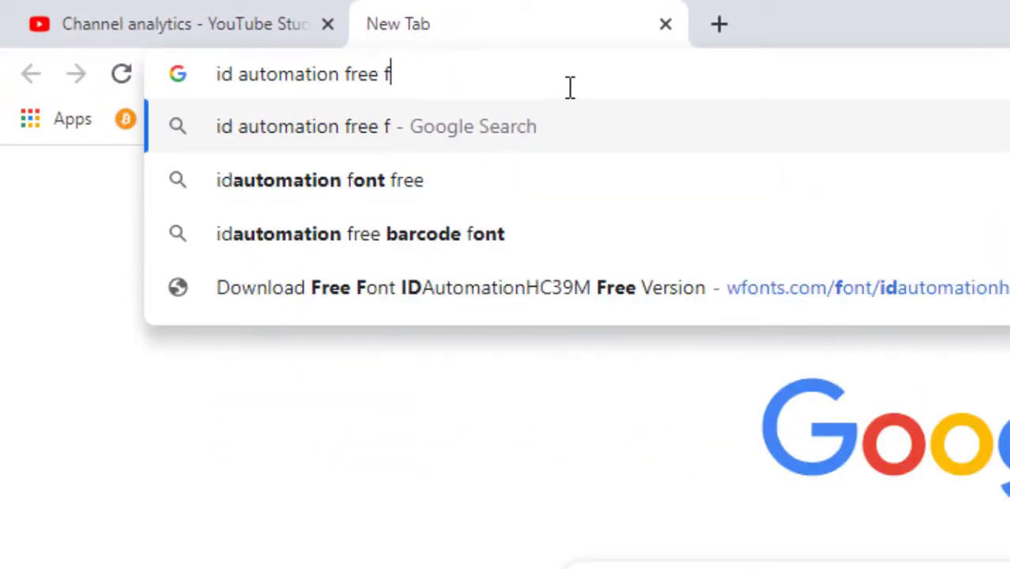
type("ont")
key("Return")
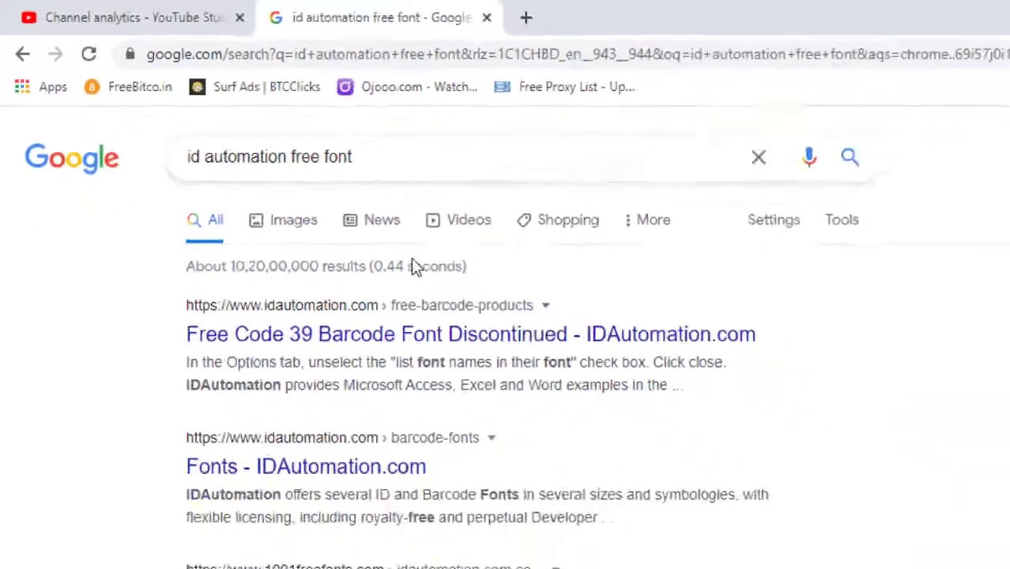
left_click(255, 239)
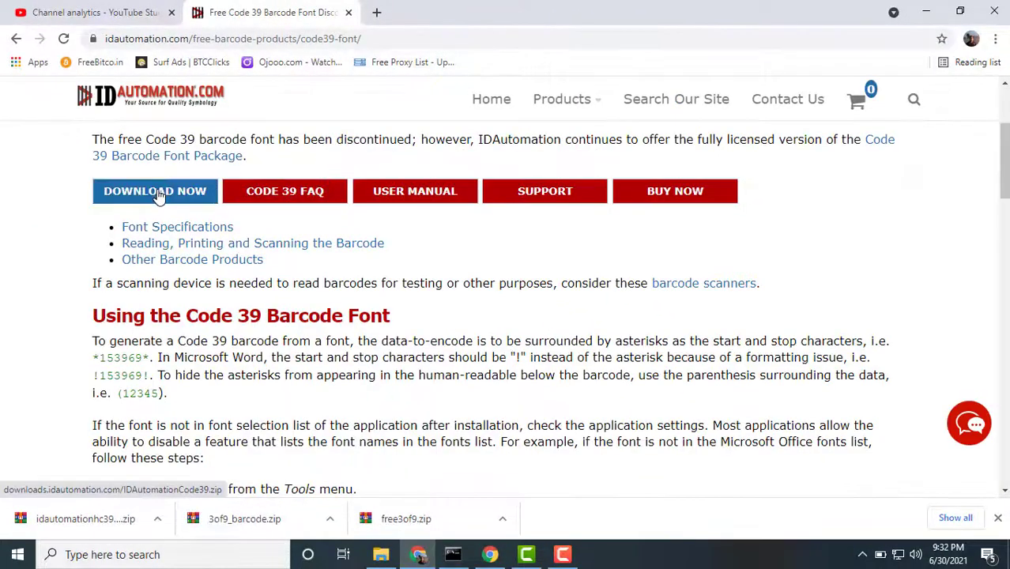
Download IDAutomationCode39.zip and show it in the Downloads folder.
left_click(155, 194)
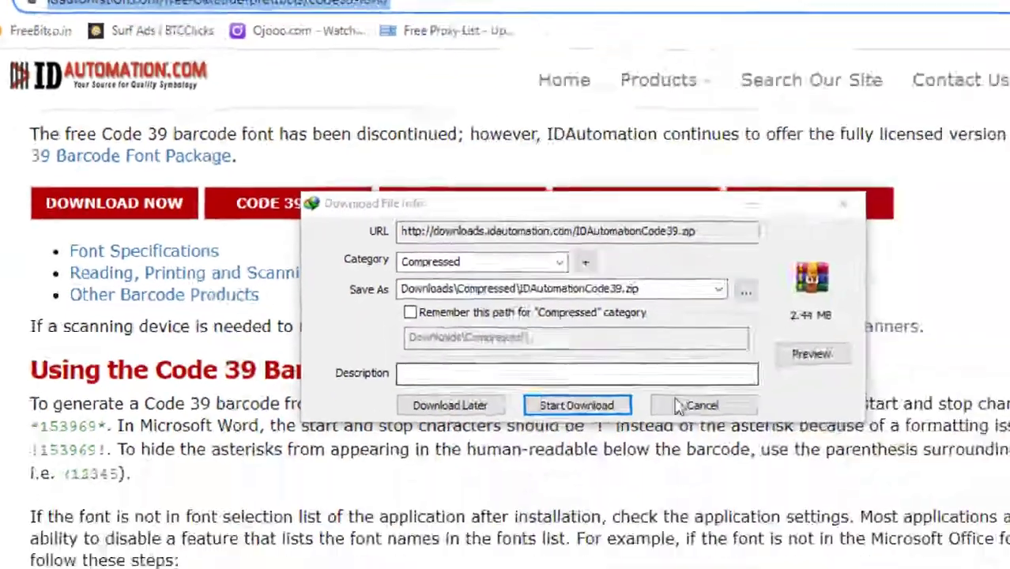
left_click(577, 405)
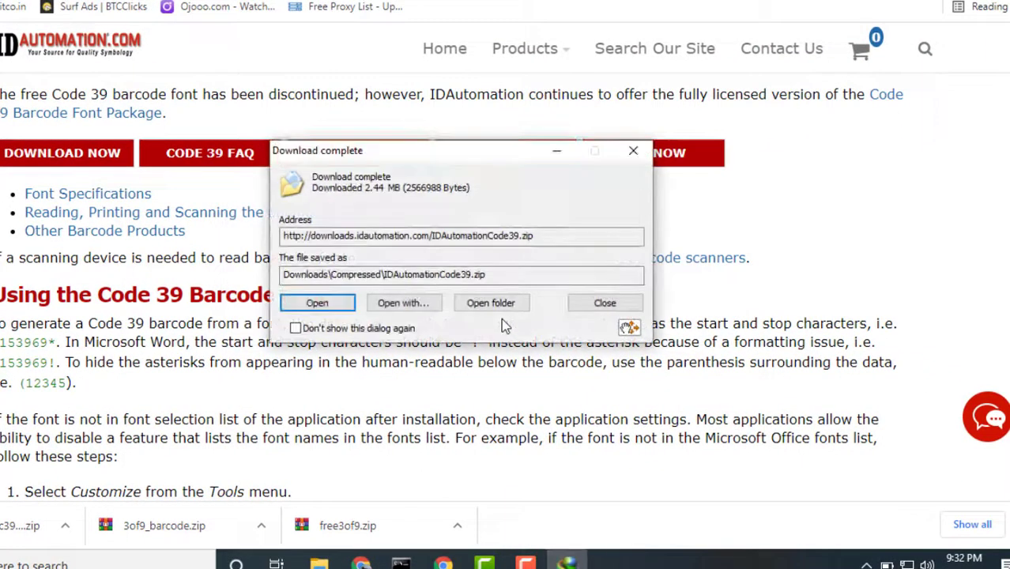
left_click(602, 304)
left_click(65, 526)
left_click(94, 468)
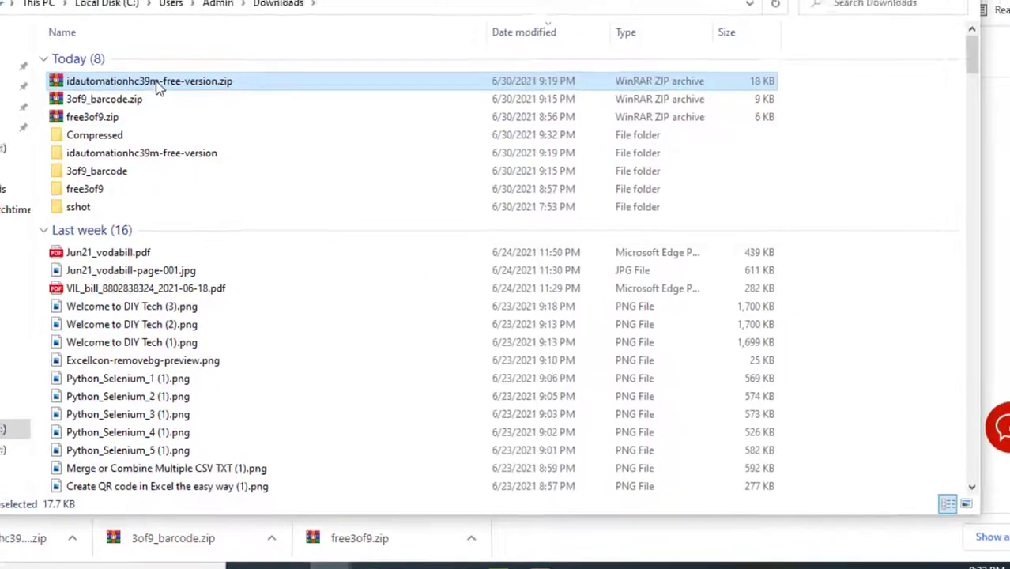
Extract the IDAutomation zip and open the idautomationhc39m-free-version folder.
right_click(157, 87)
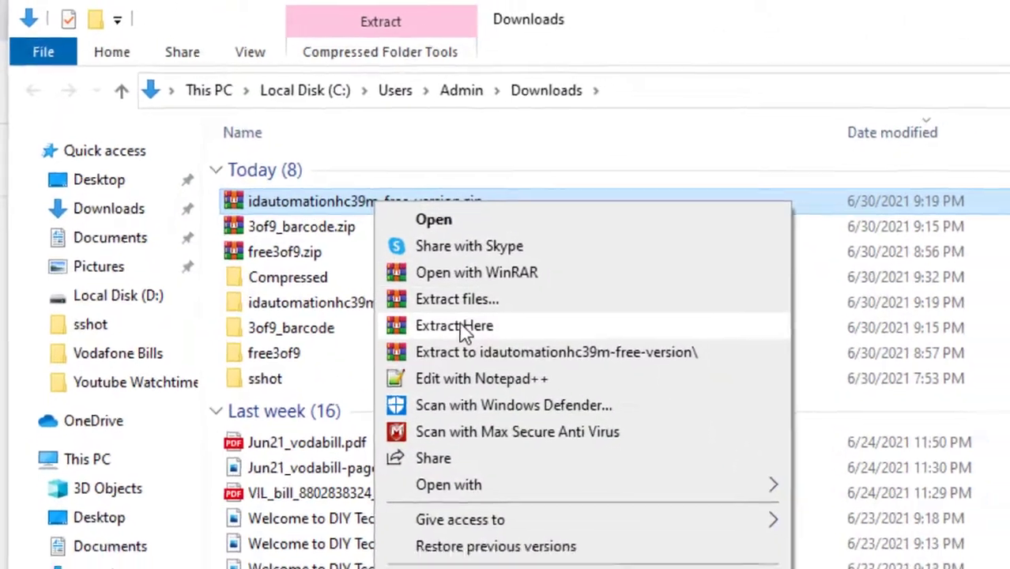
left_click(207, 166)
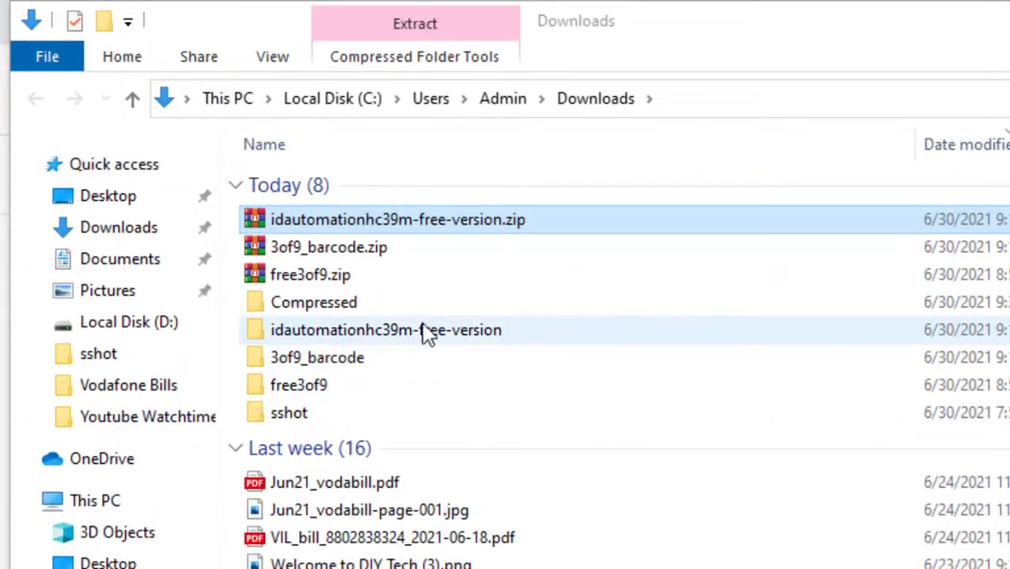
double_click(421, 332)
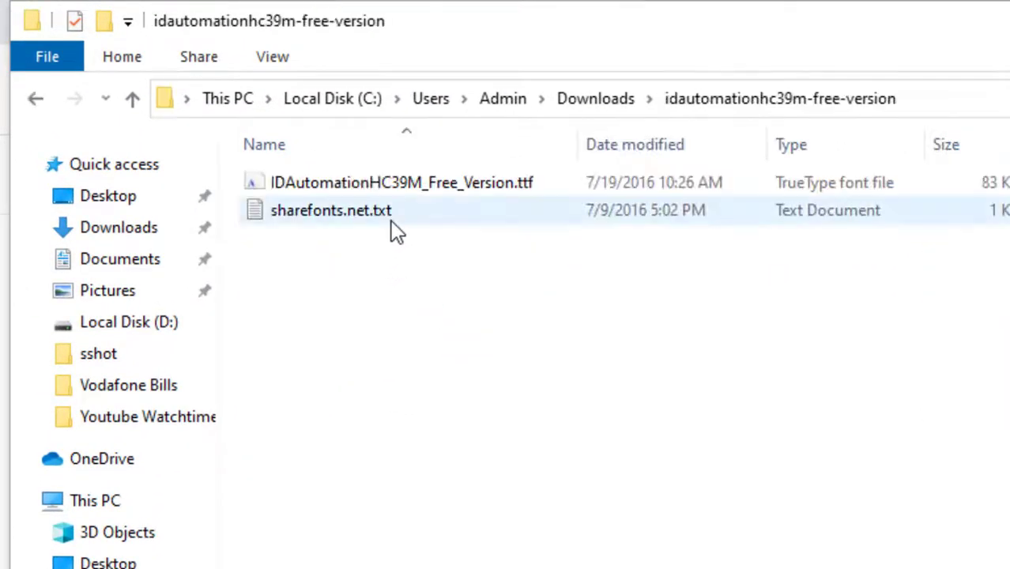
Install the IDAutomationHC39M_Free_Version.ttf font.
left_click(475, 189)
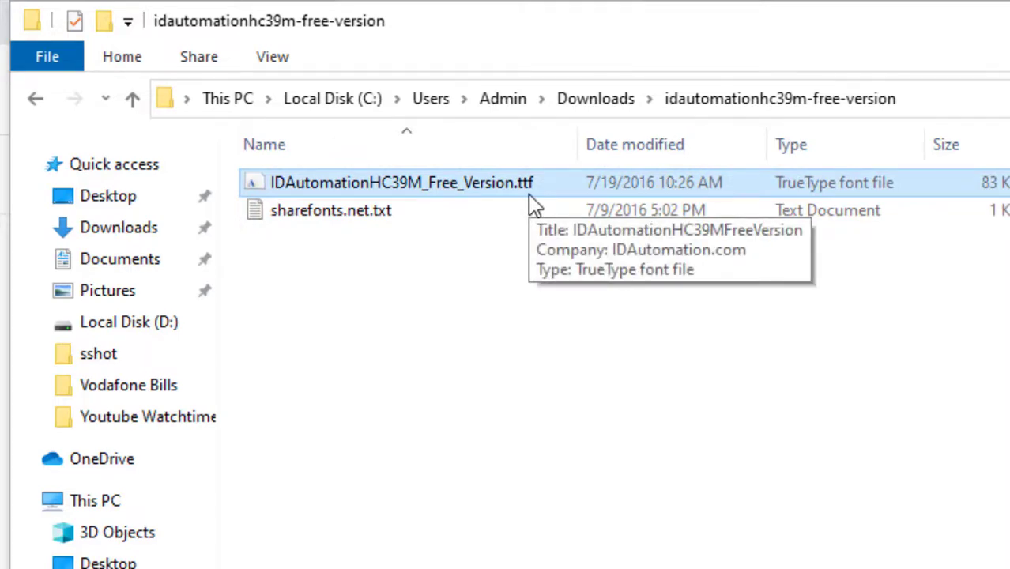
double_click(512, 199)
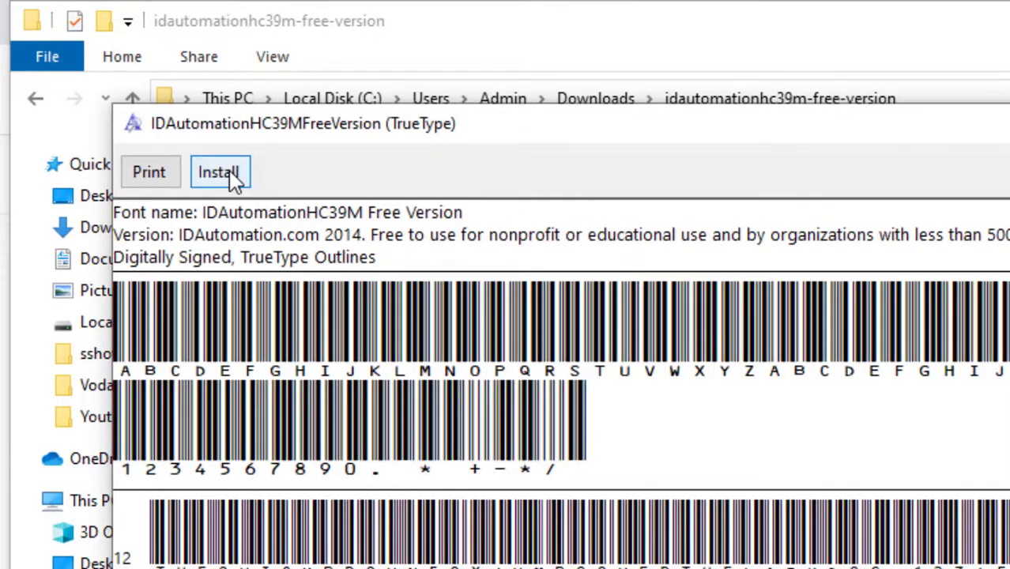
left_click(222, 172)
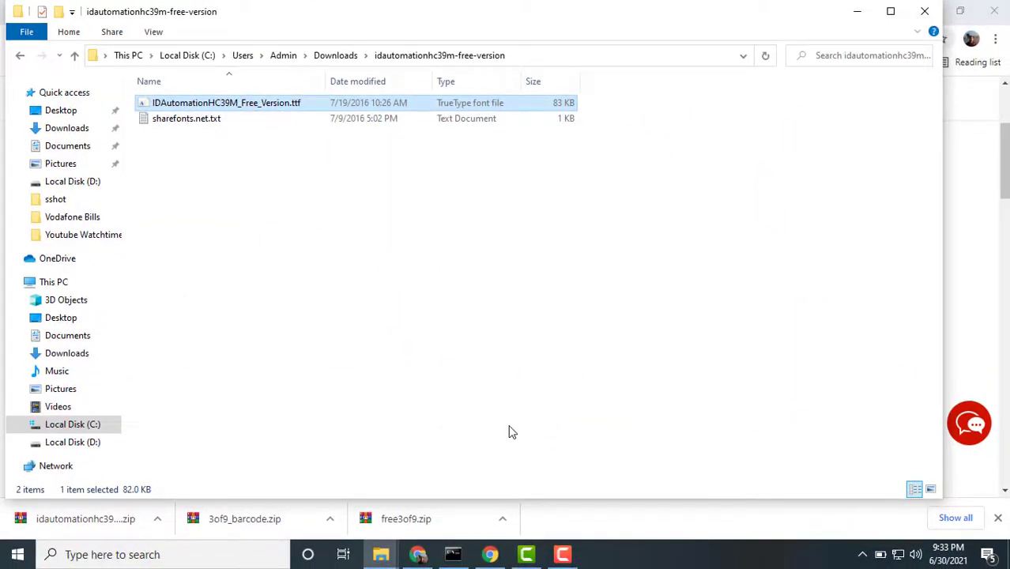
Launch Excel from the Run box and create a blank workbook.
key("super+r")
type("exv")
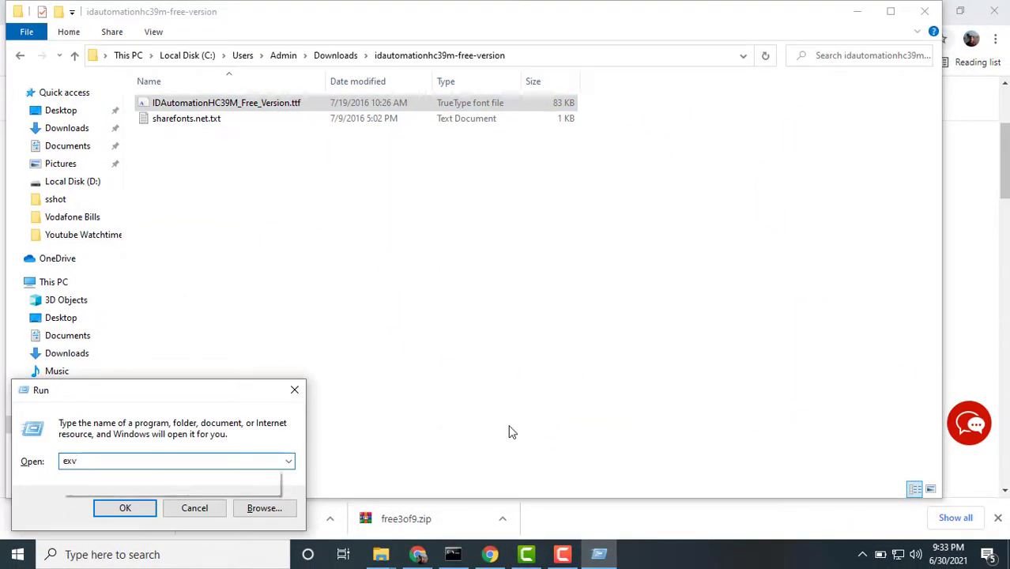
key("BackSpace")
type("c")
key("Down")
key("Return")
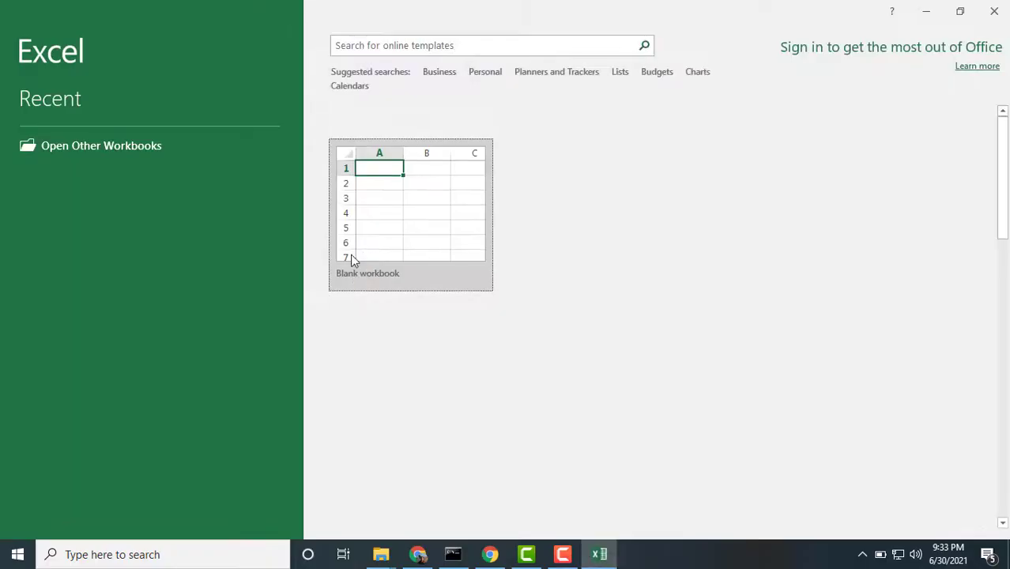
left_click(382, 219)
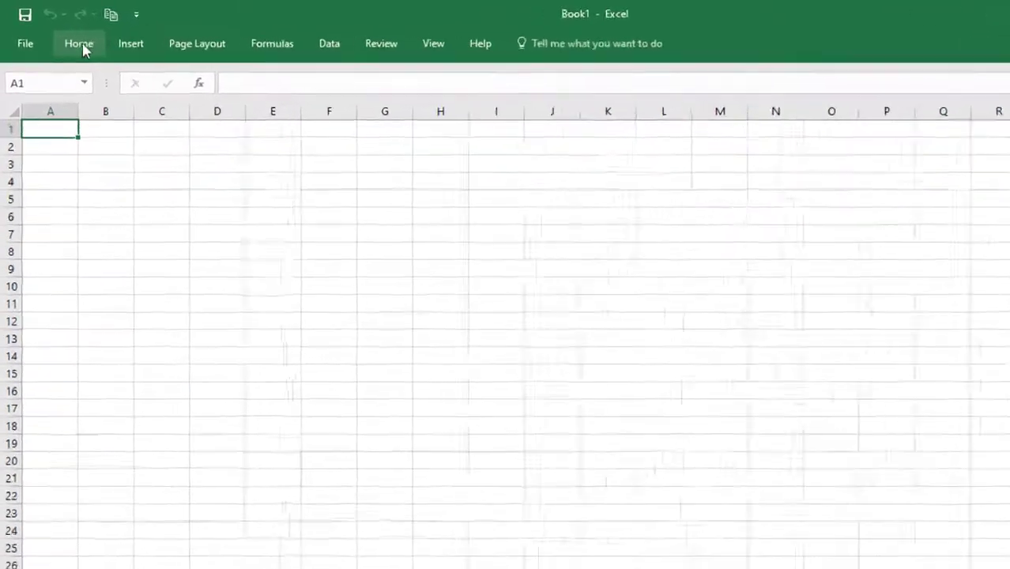
Look up Free 3 of 9 and the IDAutomation fonts in the Home font list.
left_click(70, 40)
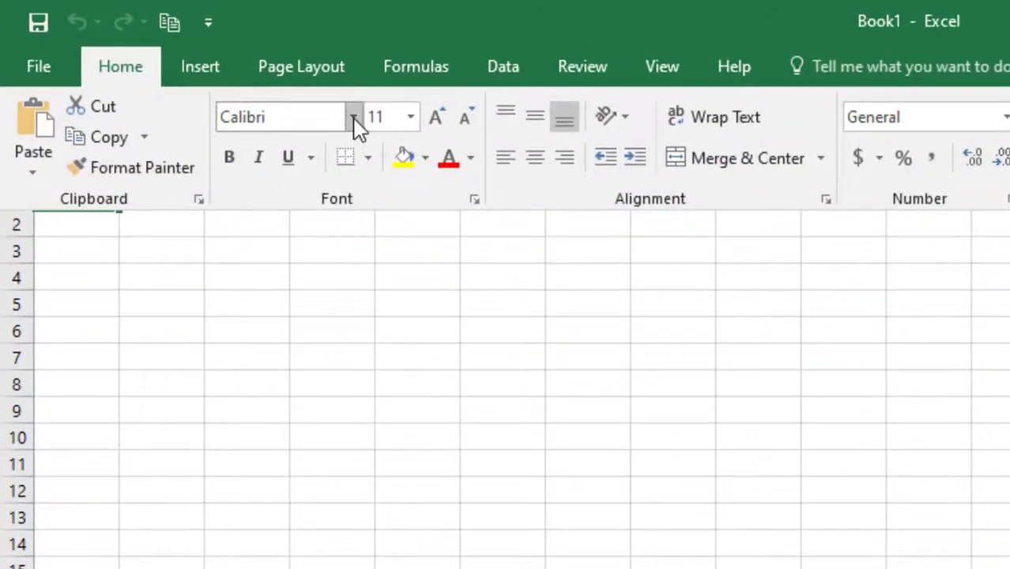
left_click(353, 120)
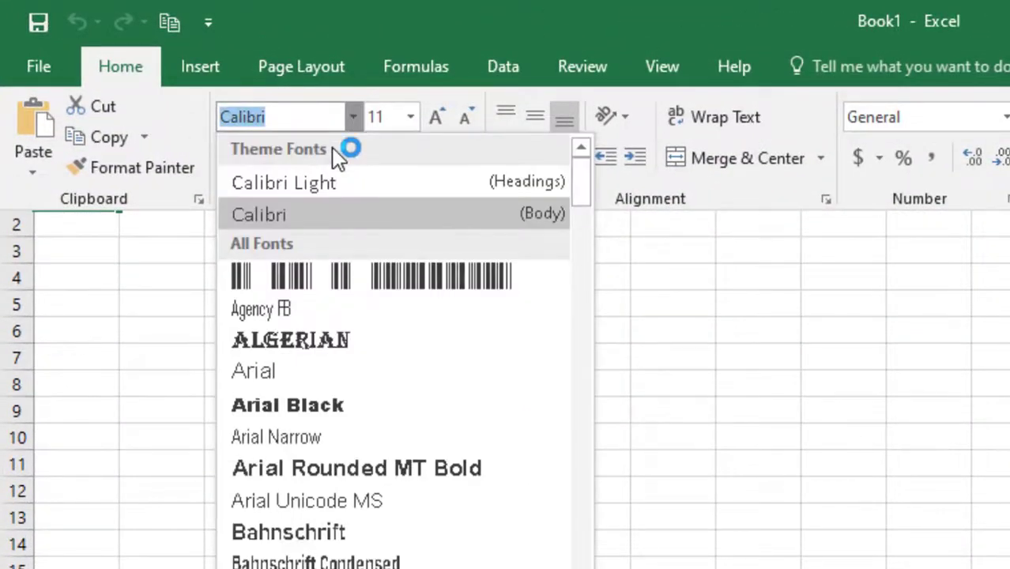
type("3 for 9")
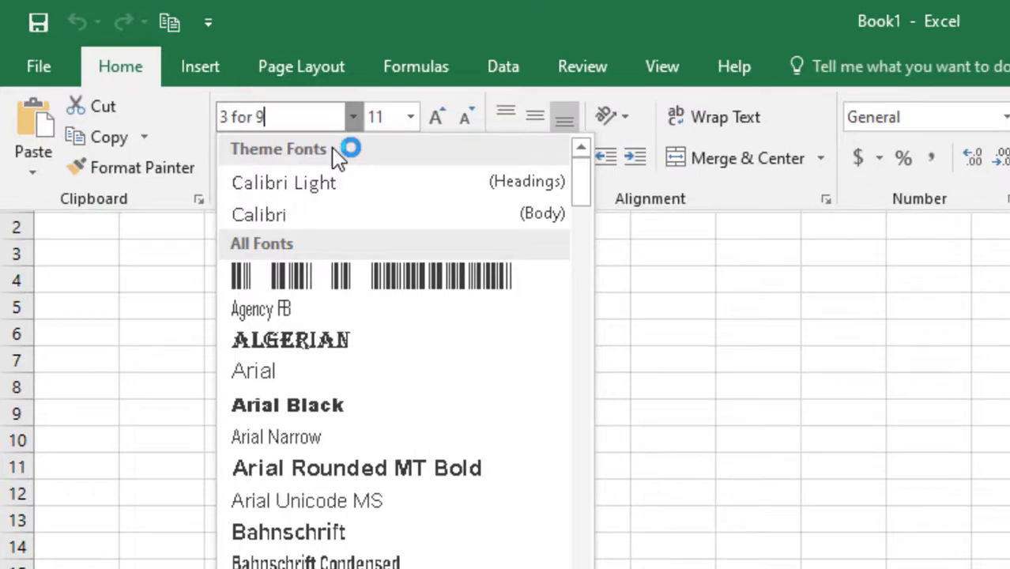
type("Fr")
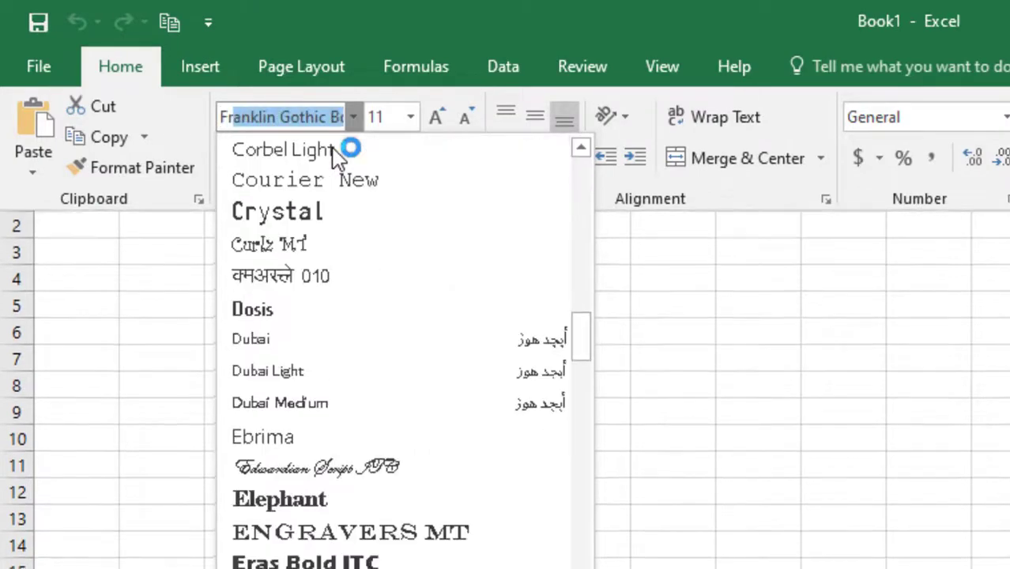
type("ee 3 of 9")
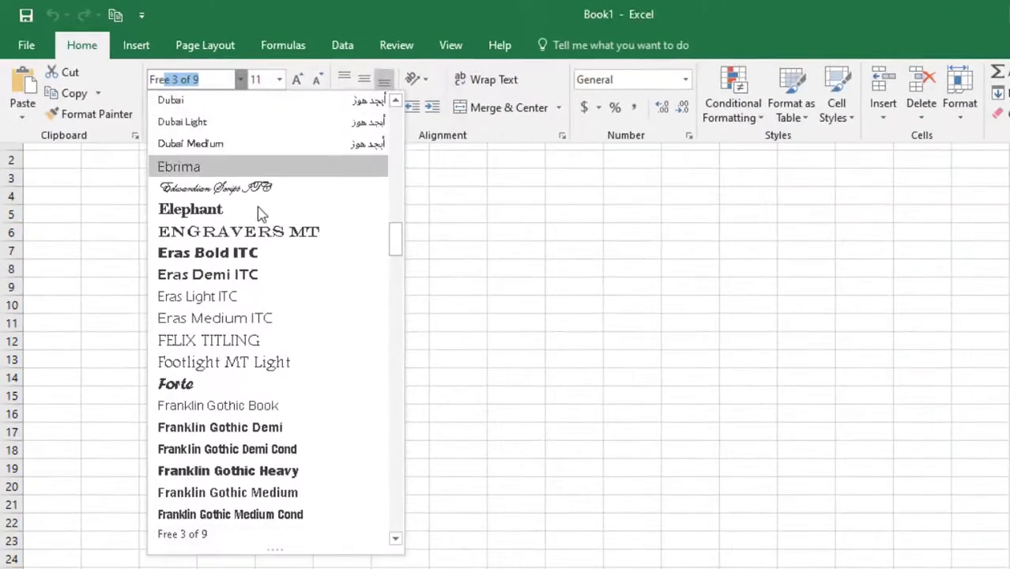
left_click(220, 83)
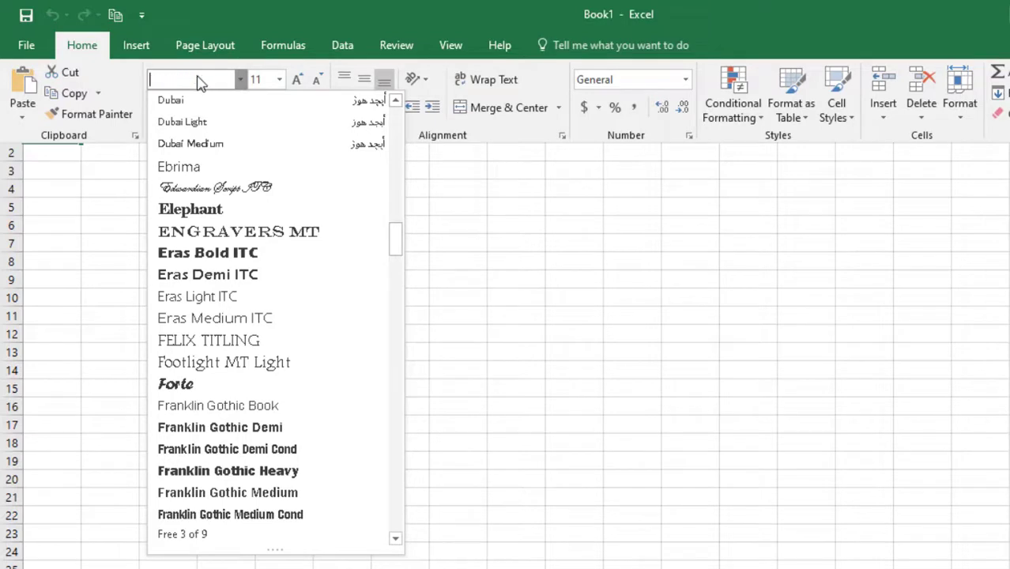
type("IDAutomationHC")
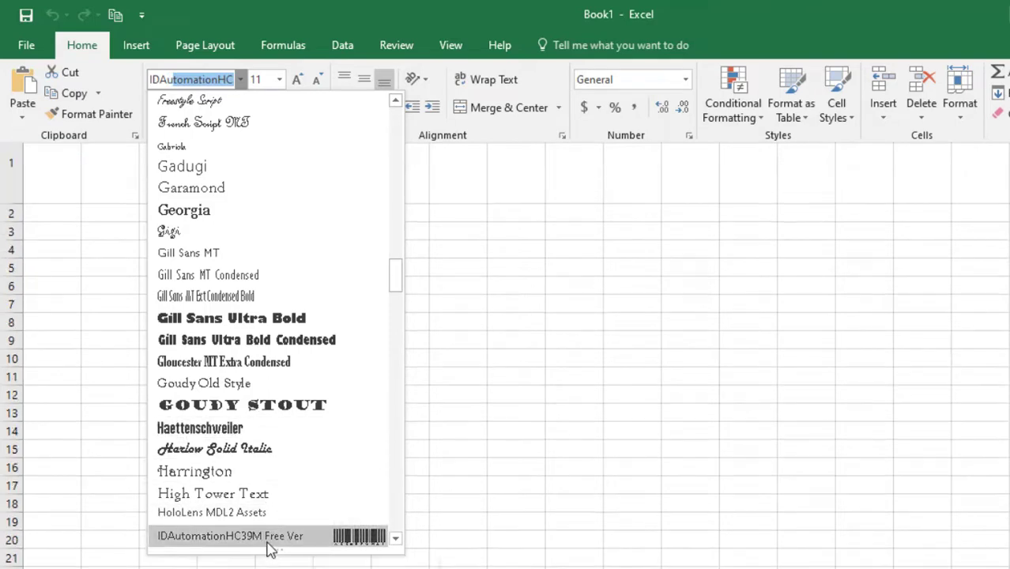
Close the font list and enter the number 234586854 in cell C5.
left_click(240, 252)
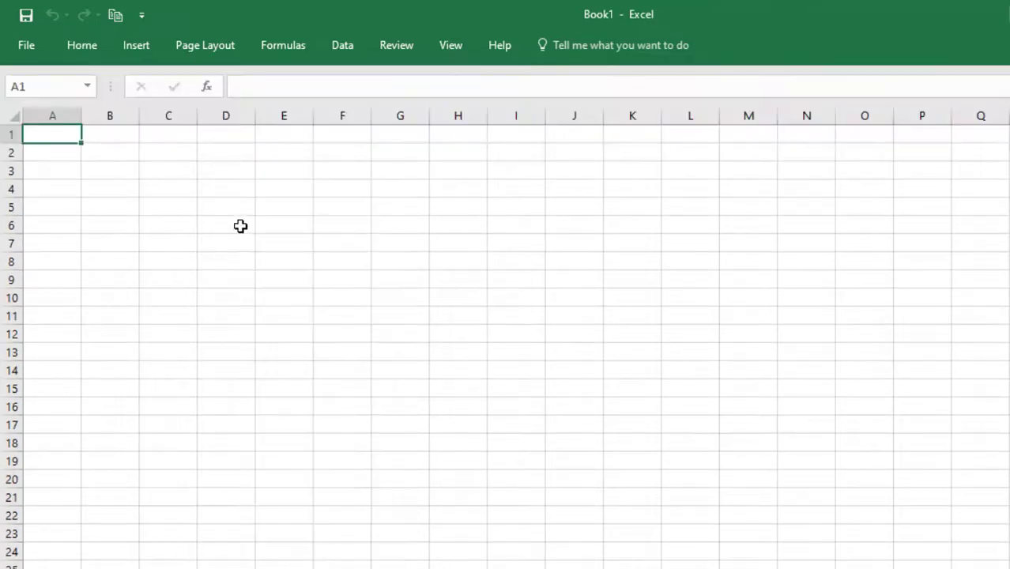
left_click(224, 267)
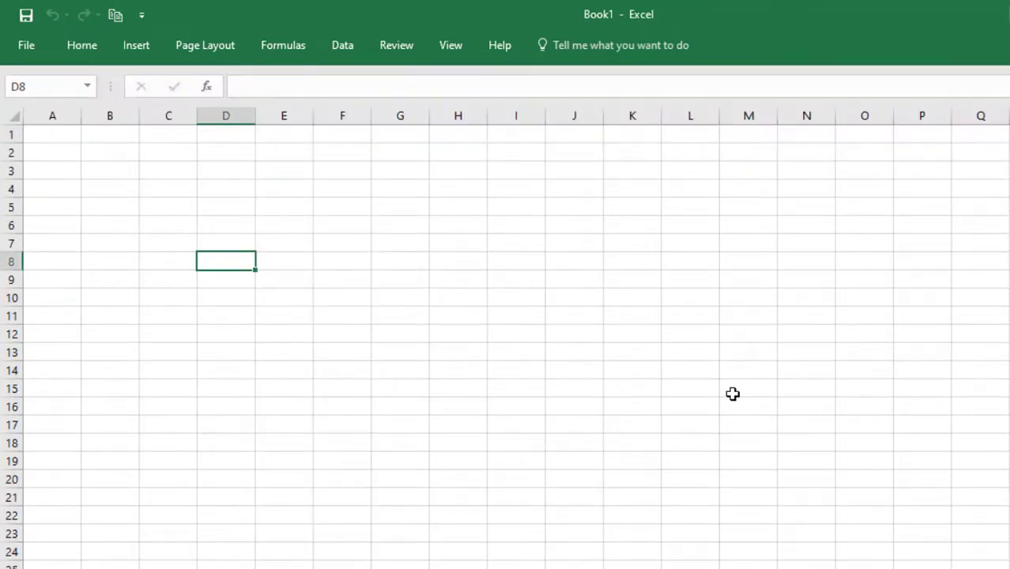
key("Down")
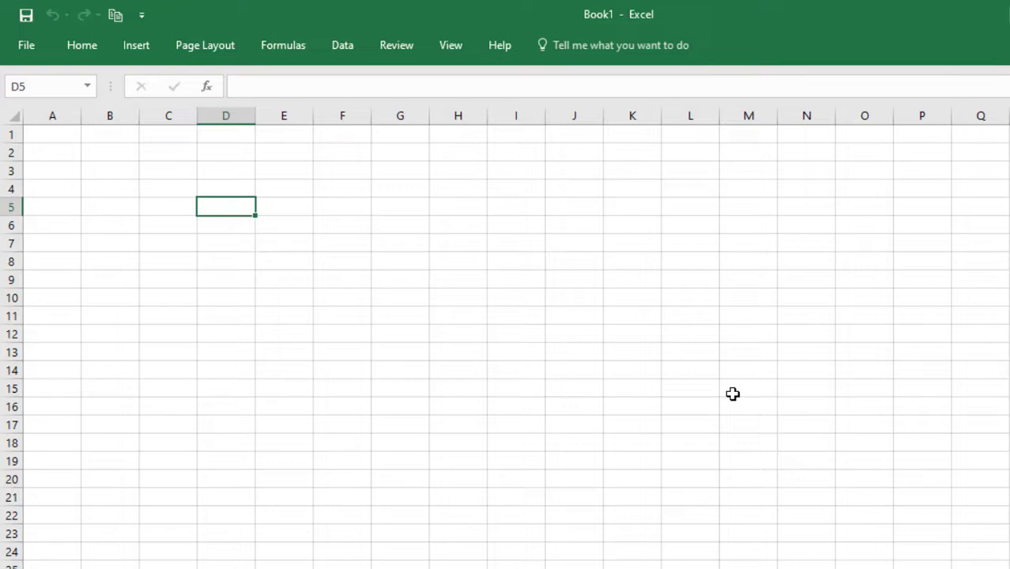
key("Up")
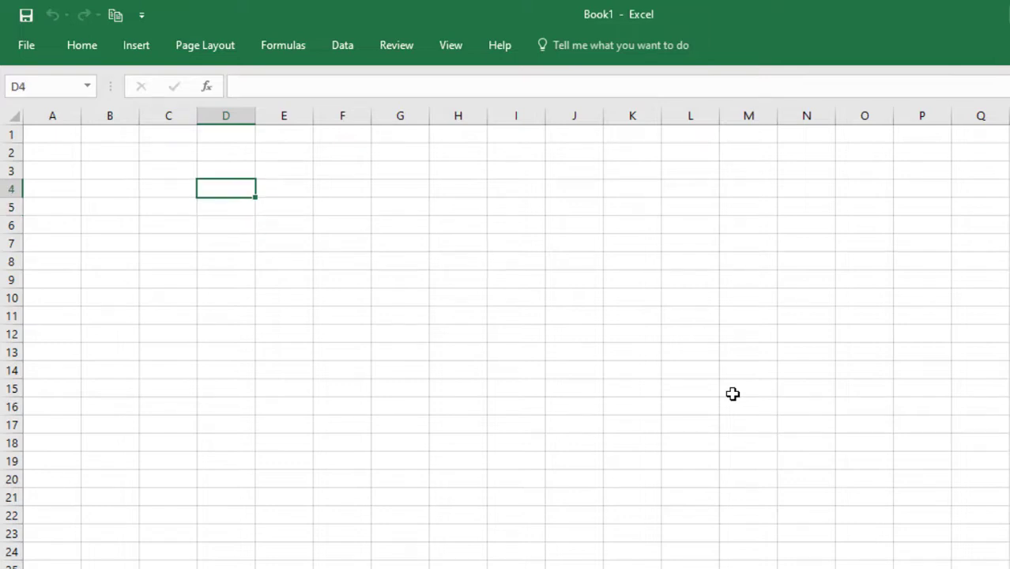
key("Left")
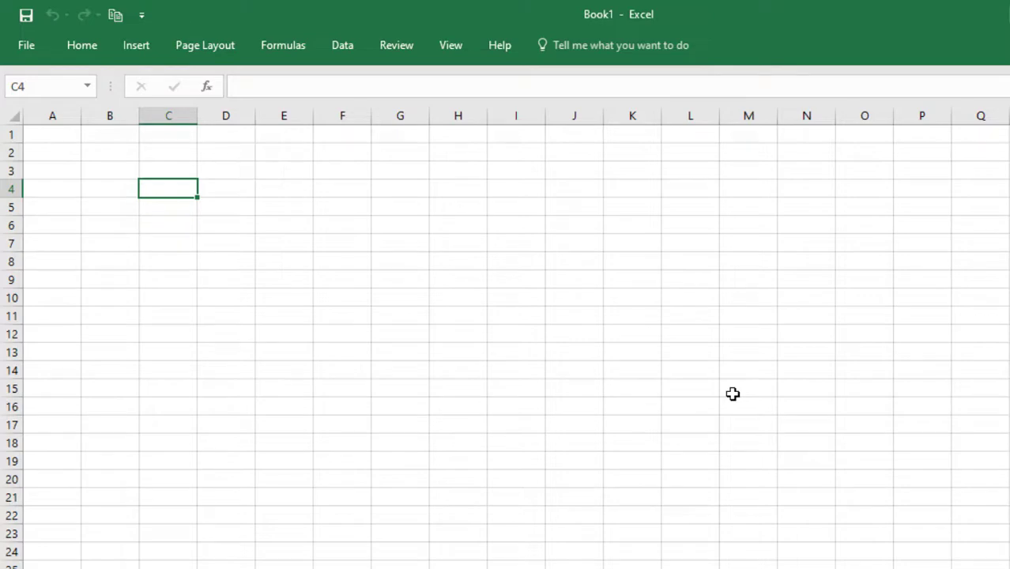
key("Down")
type("2")
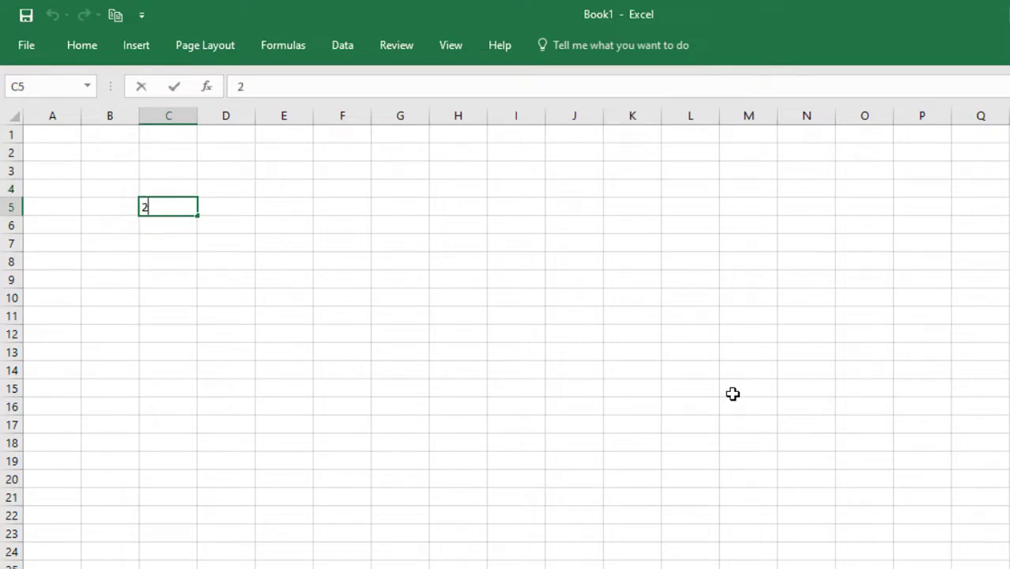
type("34586854")
key("Tab")
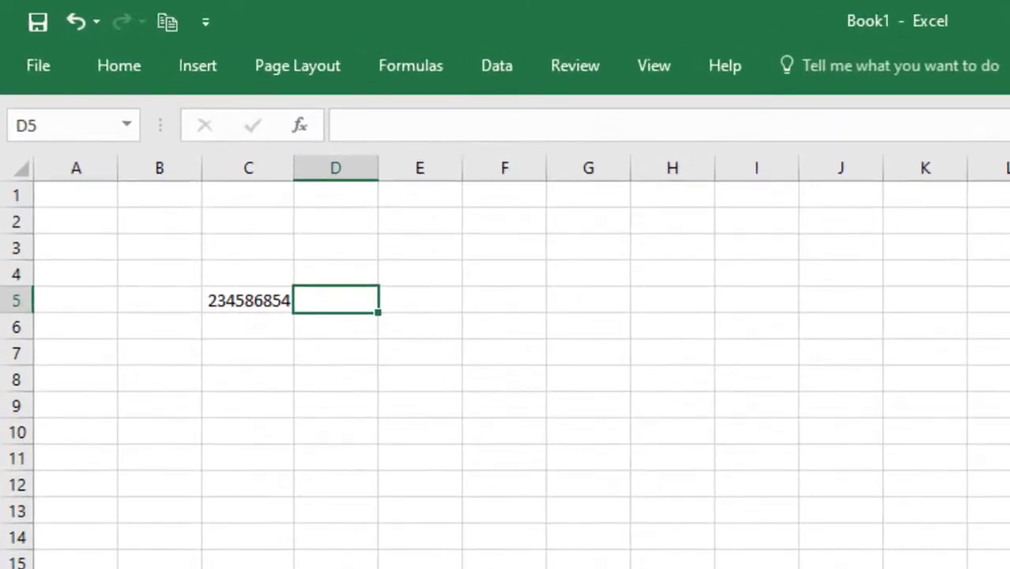
Enter the formula ="*"&C5&"*" in D5 to show *234586854*.
type("=")
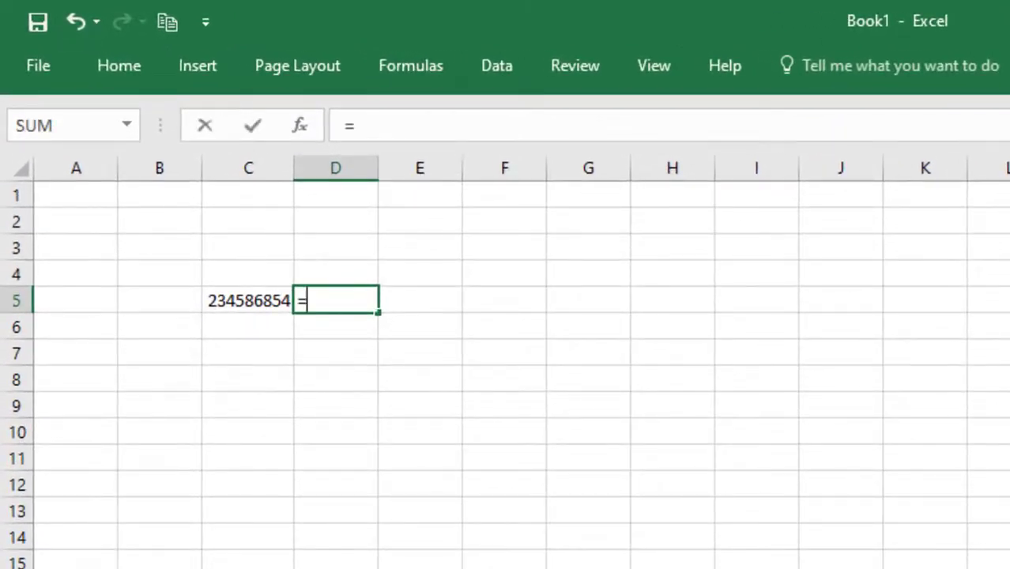
type("\"*")
type("\"&")
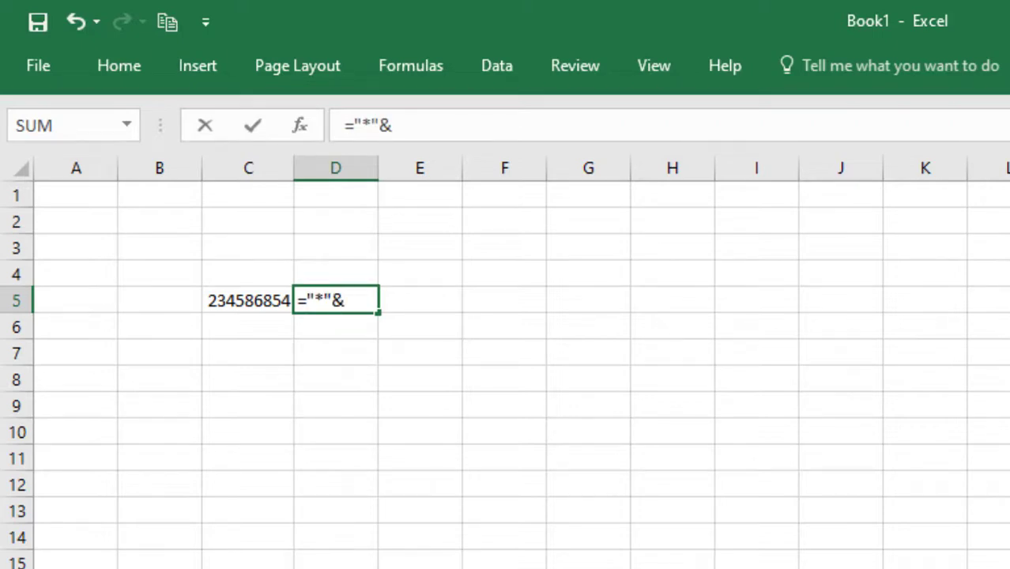
left_click(248, 301)
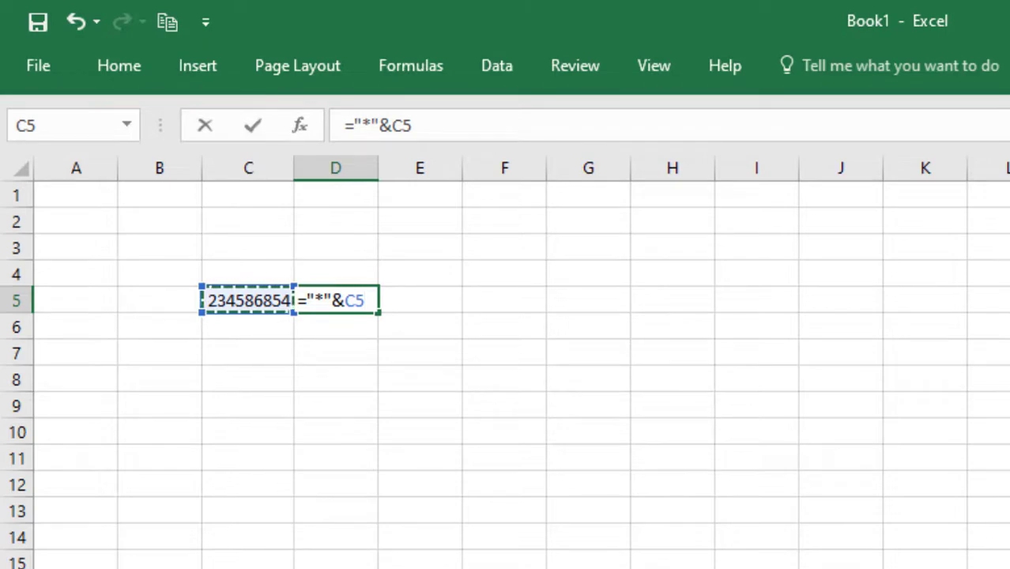
type("&\"*\"")
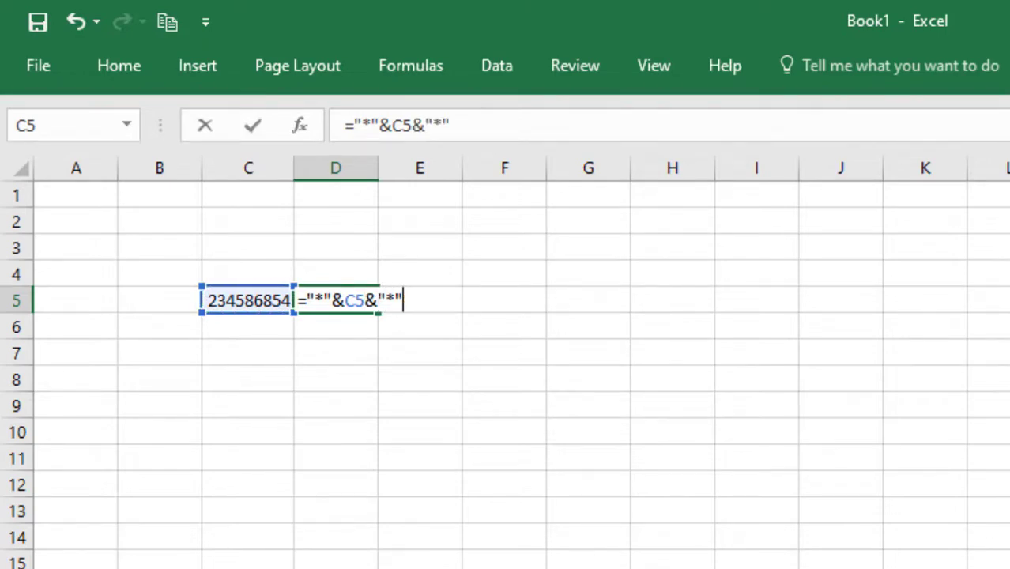
key("Return")
Autofit column D so *234586854* fits.
left_click(336, 275)
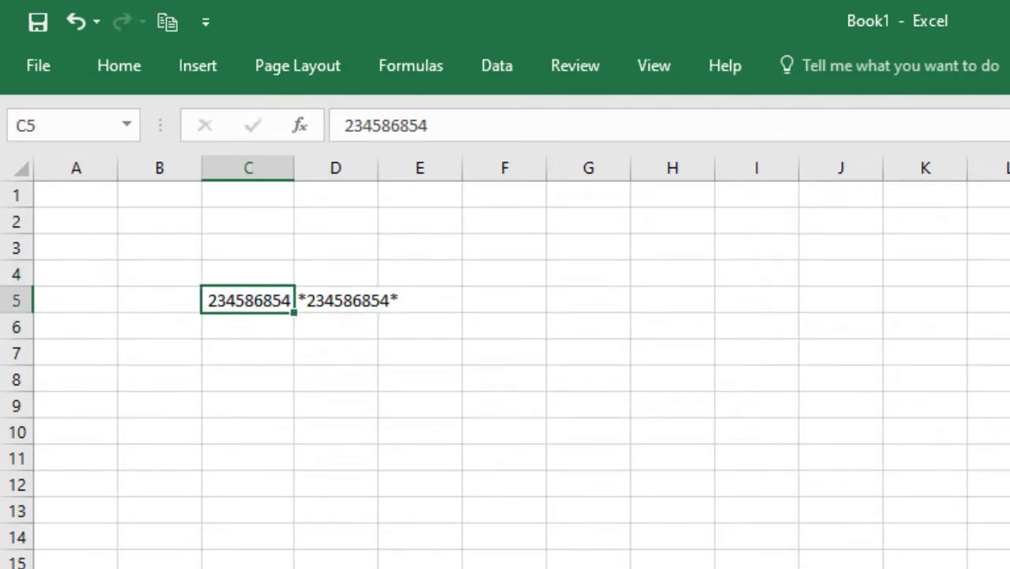
left_click_drag(248, 301, 335, 300)
double_click(378, 168)
left_click(348, 274)
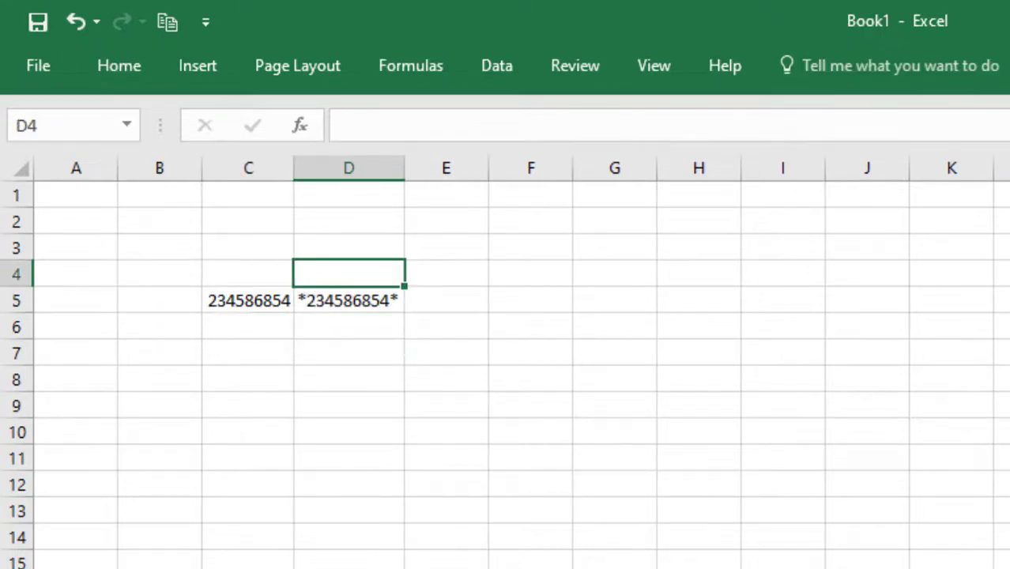
Type the label 'free 3 for 9' in D4, correcting 'fre' to 'free'.
type("fre  3 f")
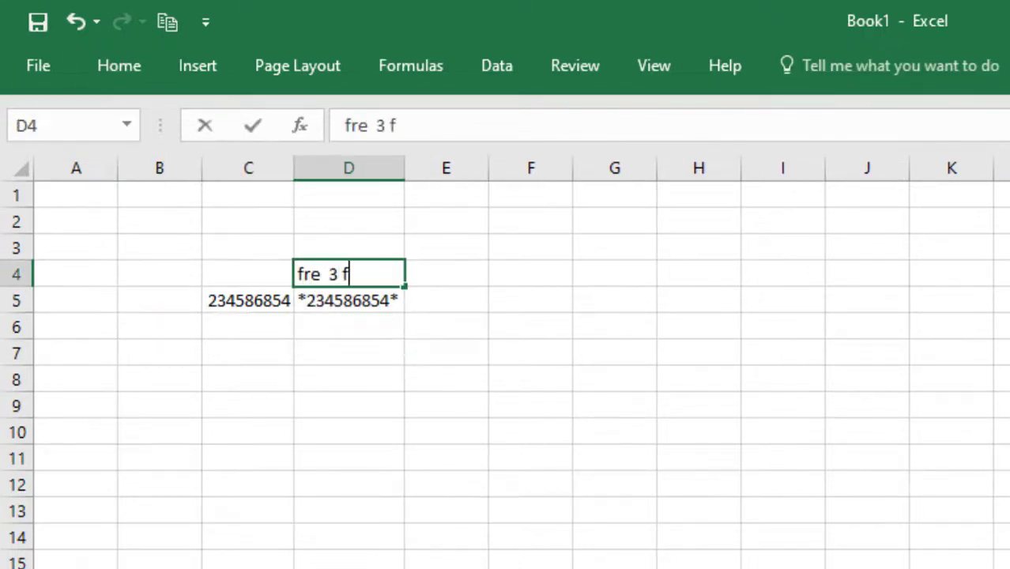
type("or 9")
key("Left")
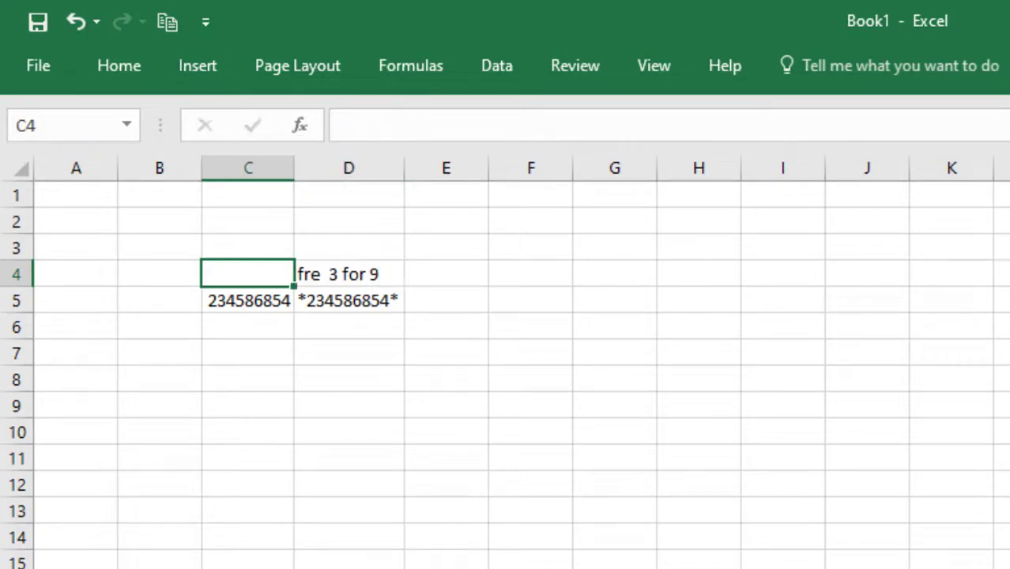
key("Right")
key("F2")
key("Left")
key("Left")
key("Left")
Remove the extra space in D4's label and label E4 'IDautomation'.
key("Left")
key("Left")
type("e")
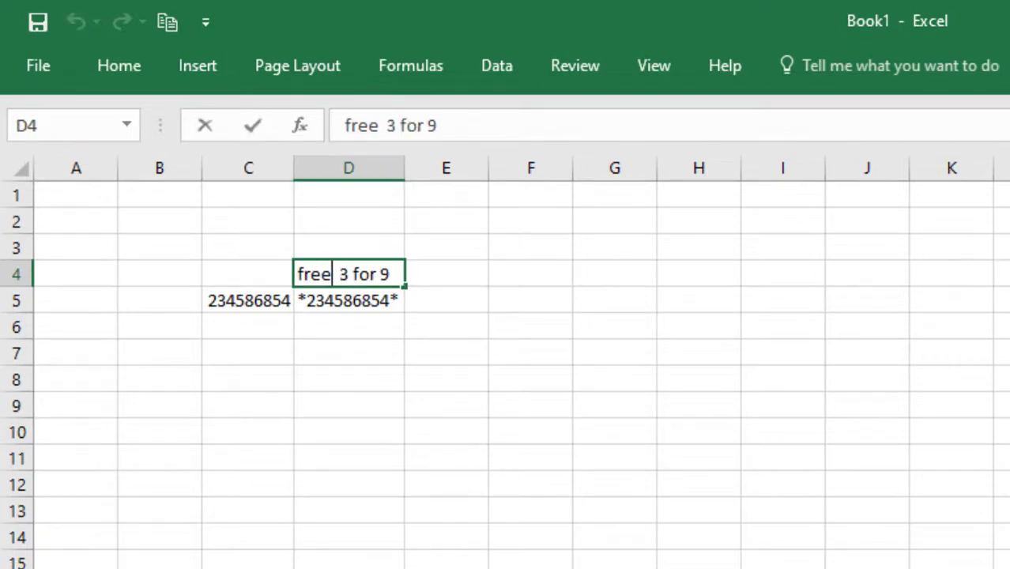
key("Return")
key("Up")
key("Right")
key("Left")
key("F2")
key("Left")
key("Left")
key("Left")
key("Left")
key("Left")
key("Left")
key("BackSpace")
key("Tab")
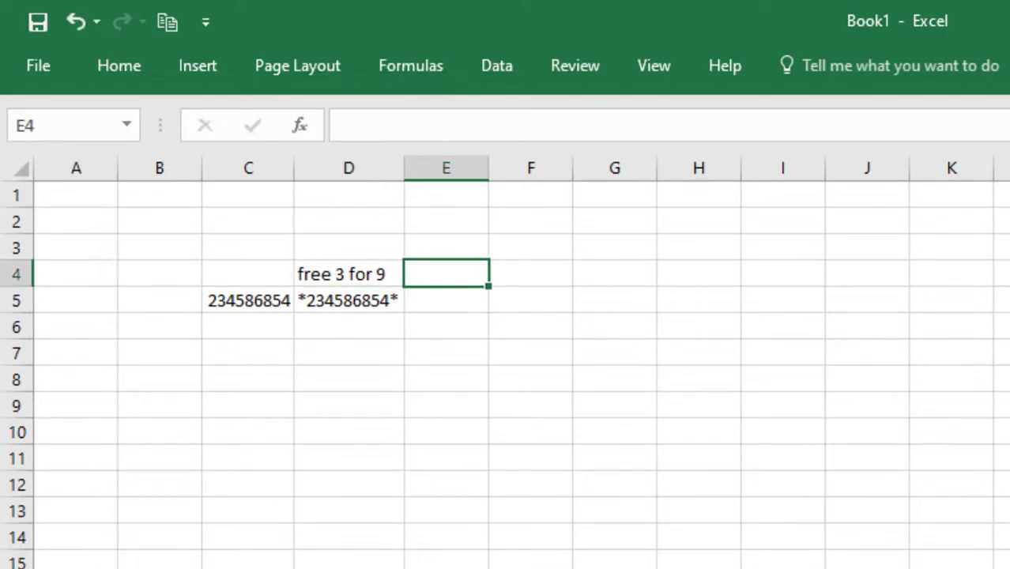
type("IDaut")
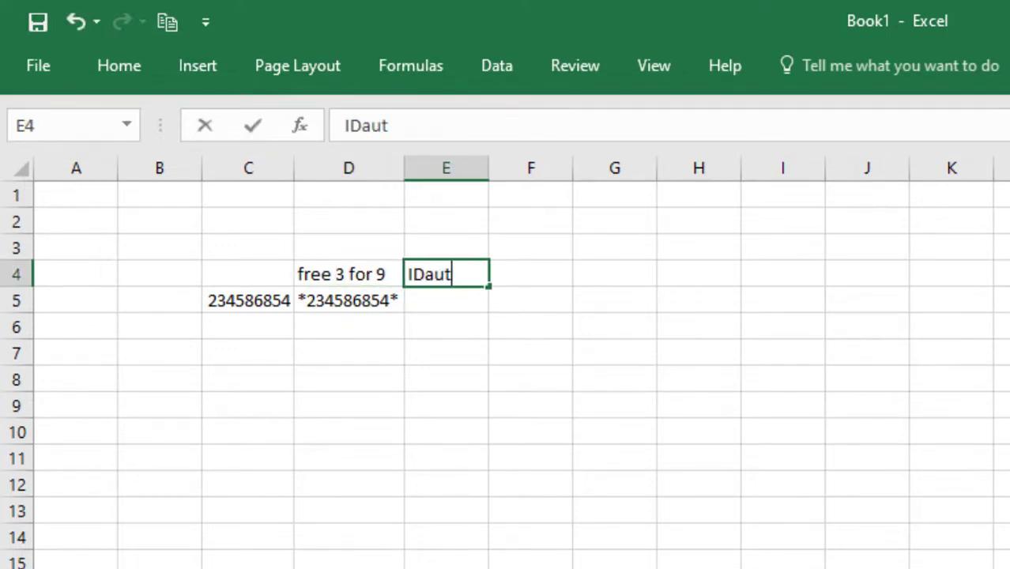
type("omation")
key("Return")
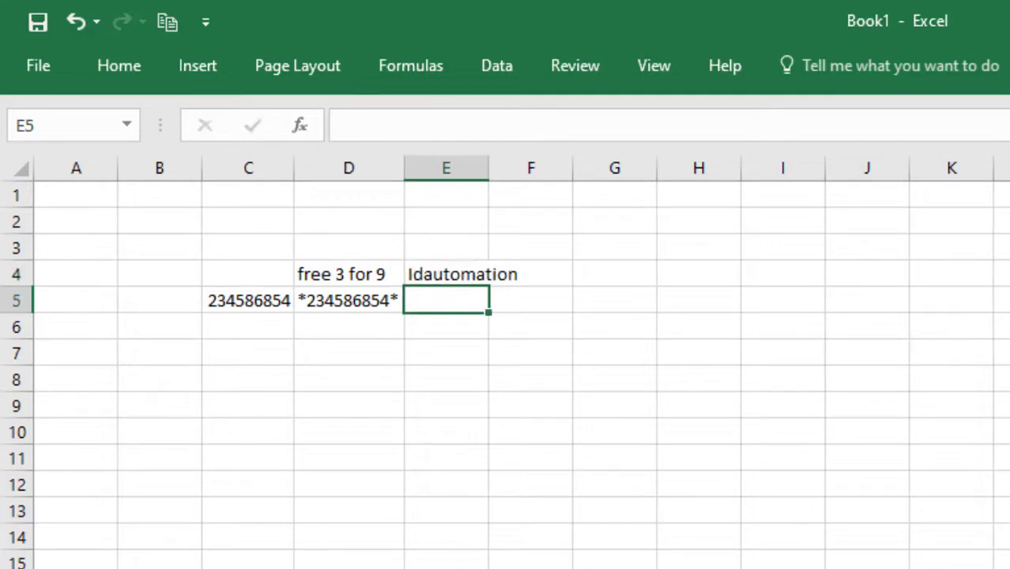
Copy D5's asterisk formula across into E5.
type("=")
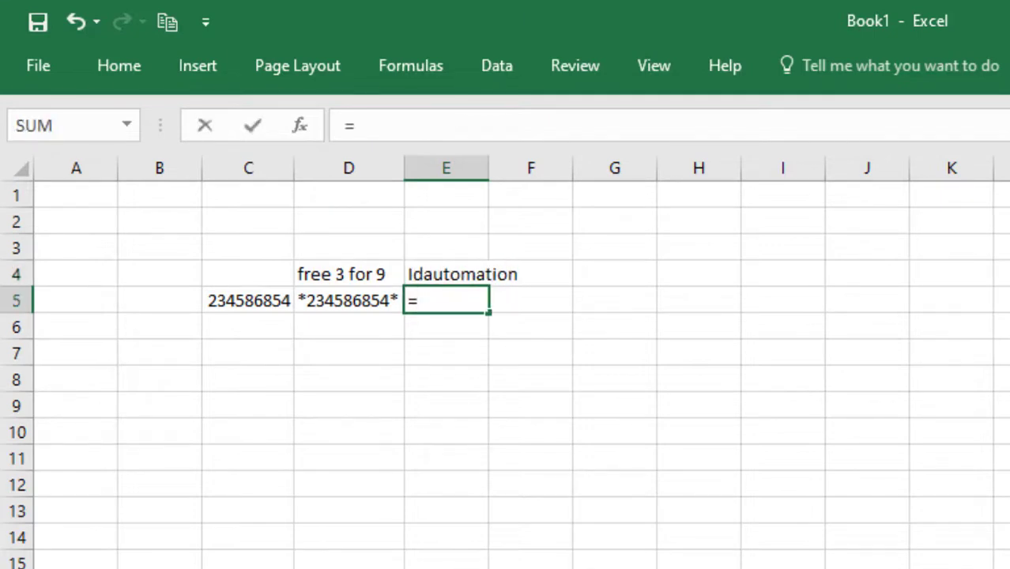
key("Escape")
key("Left")
key("shift+Right")
key("ctrl+r")
Edit E5's formula to ="("&C5&")" so it shows (234586854).
key("Right")
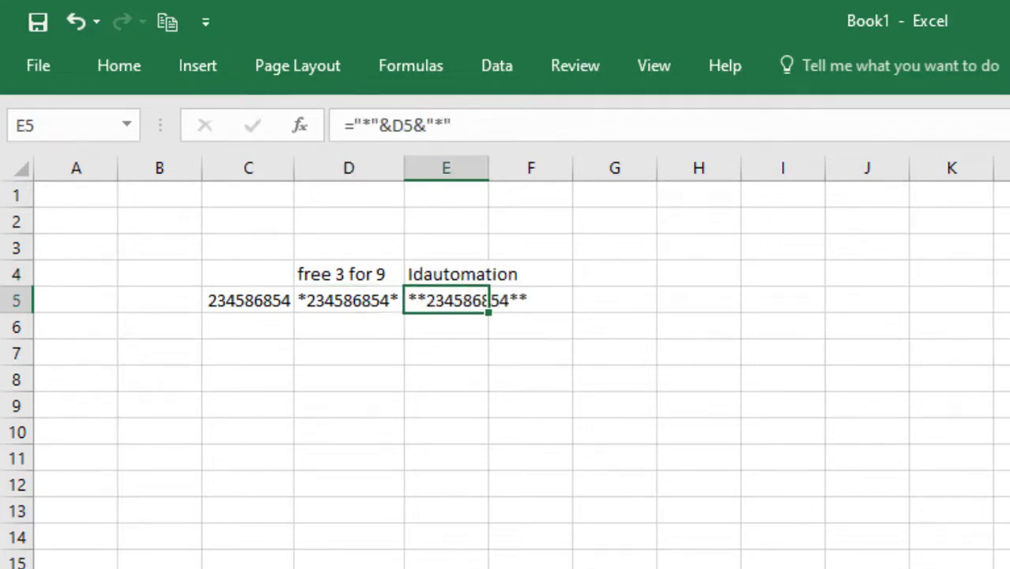
key("F2")
key("Left")
key("Left")
key("Left")
key("Left")
key("Left")
key("Left")
key("shift+Right")
key("shift+Right")
type("C")
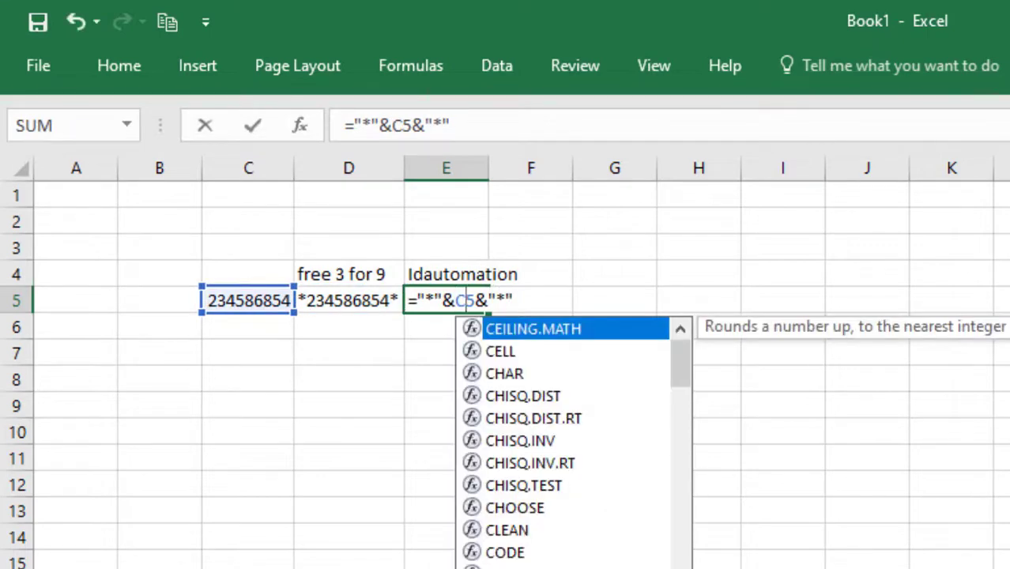
key("Left")
key("Left")
key("Left")
key("Left")
key("shift+Right")
type("(")
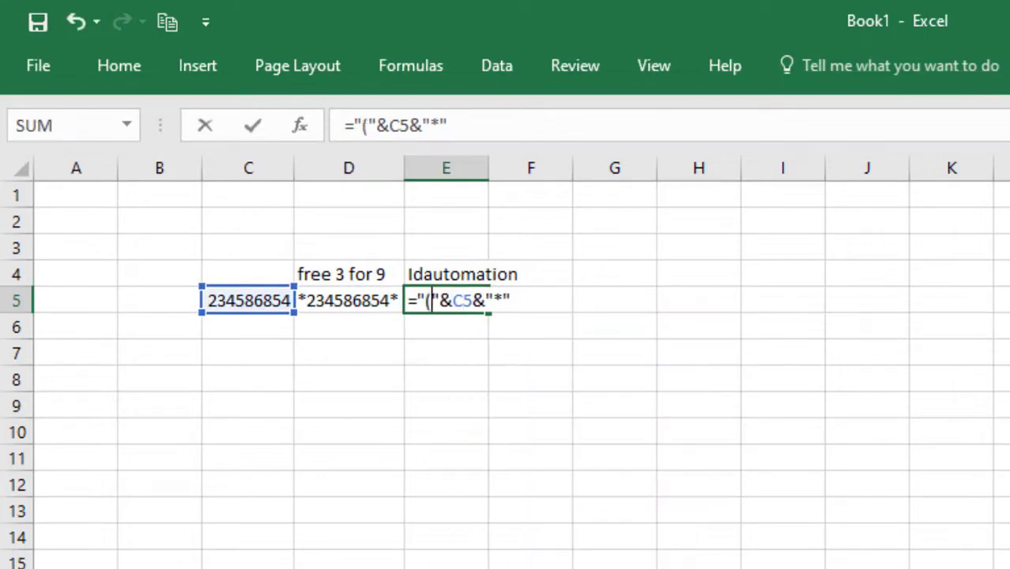
key("End")
key("Left")
key("shift+Left")
type(")")
key("Return")
Check the contents of cells D5, E5 and C5.
left_click(348, 300)
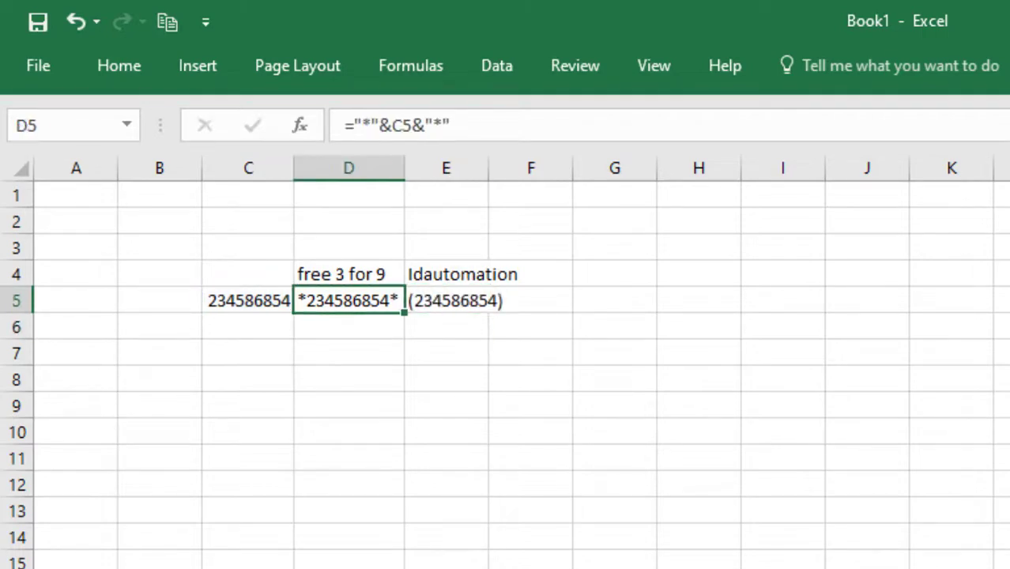
left_click(445, 300)
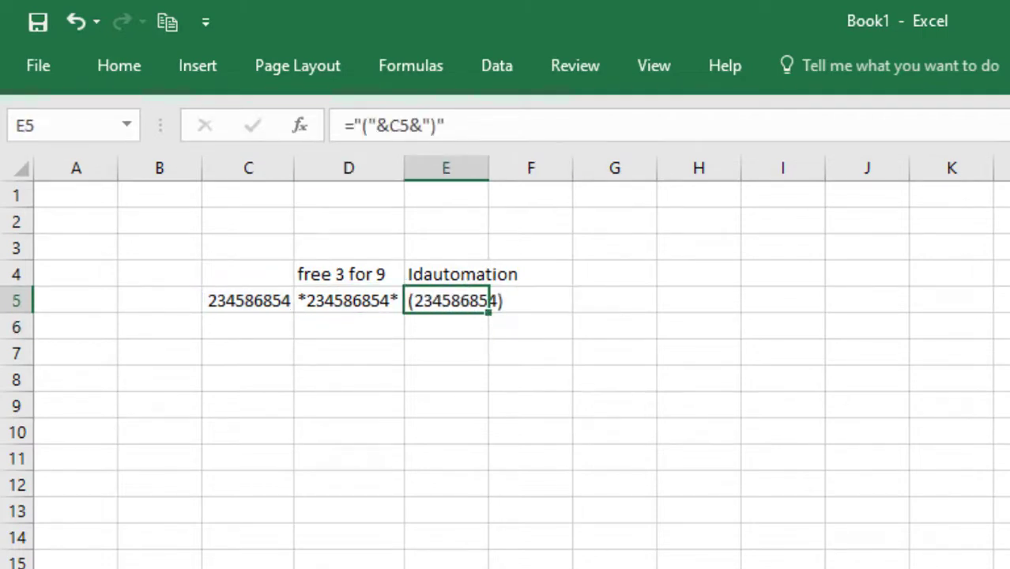
left_click(248, 300)
left_click(348, 301)
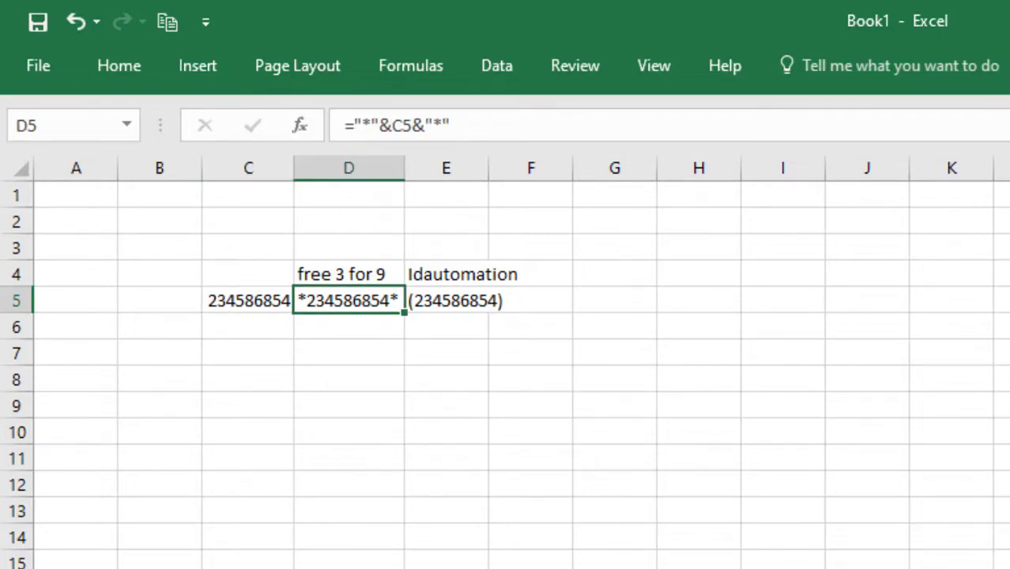
Set cell D5's font to Free 3 of 9.
left_click(110, 70)
left_click(264, 115)
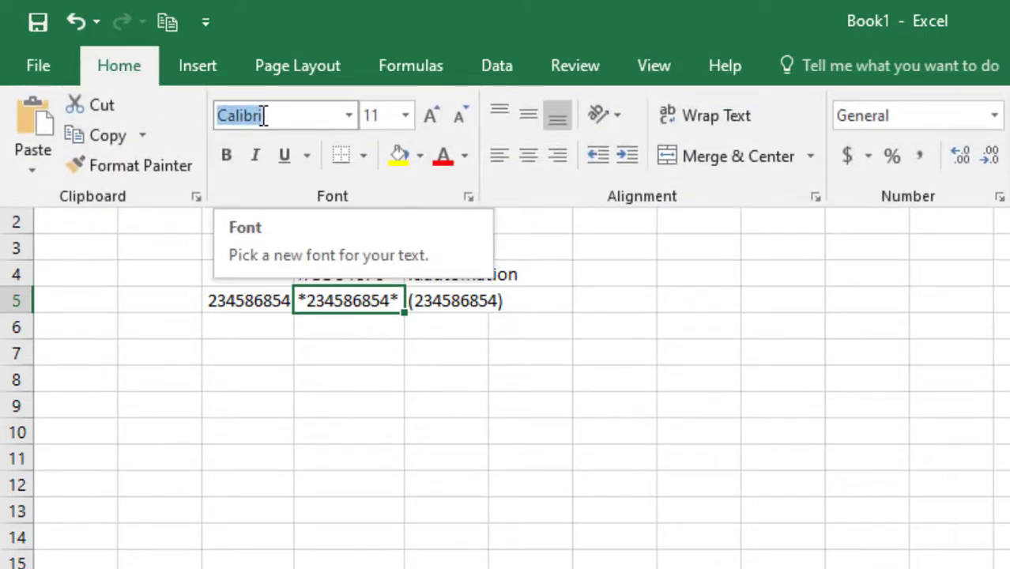
type("Free 3 of 9")
key("Return")
left_click(264, 115)
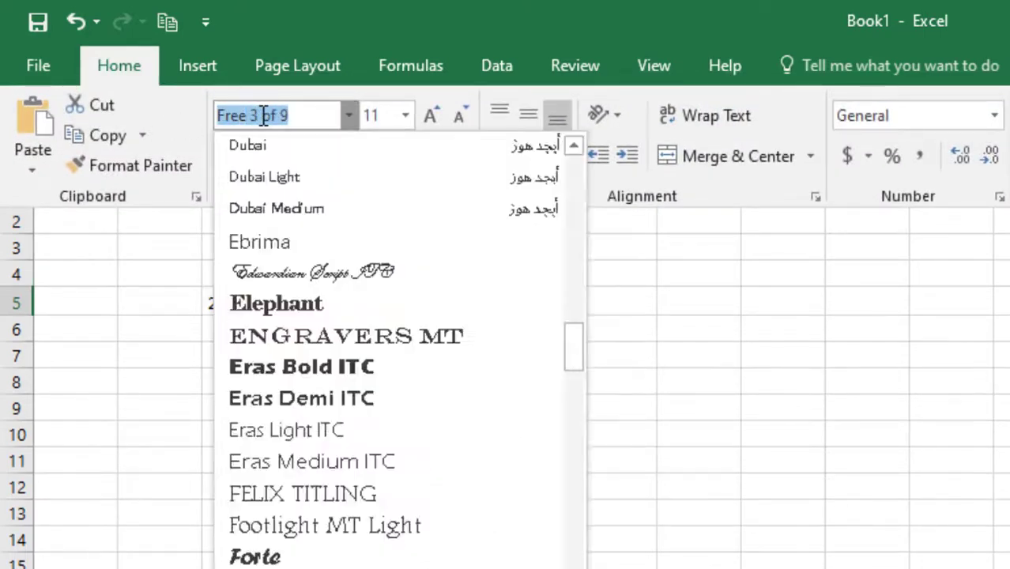
key("Escape")
left_click(419, 309)
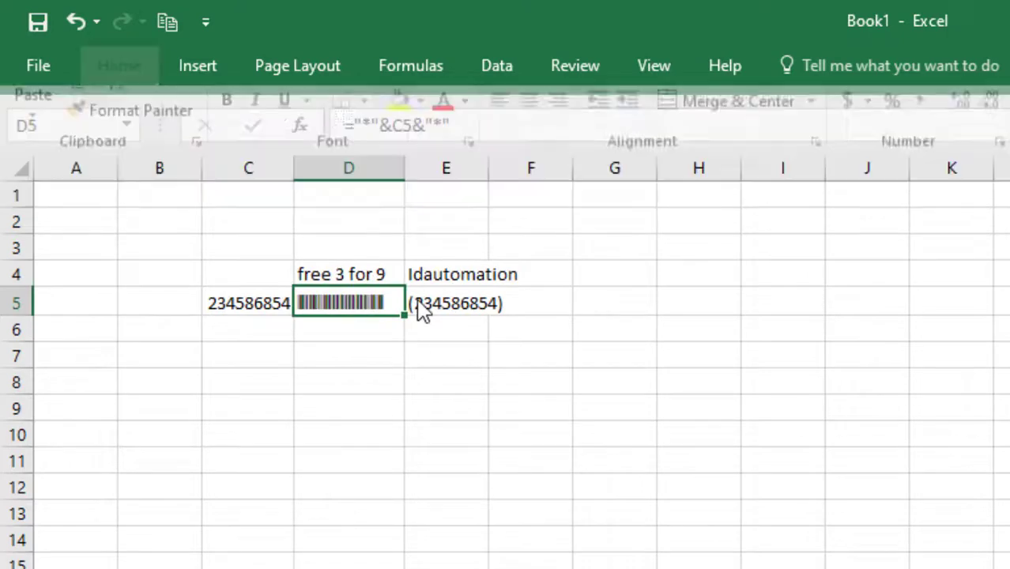
Set cell E5's font to IDAutomationHC.
left_click(462, 297)
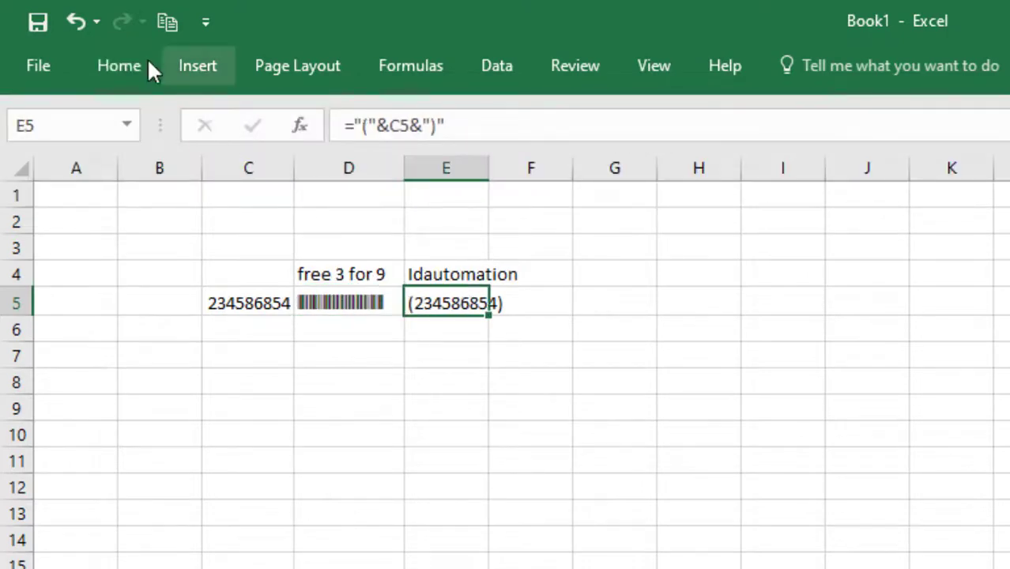
left_click(109, 72)
left_click(261, 116)
type("IDAutomationHC")
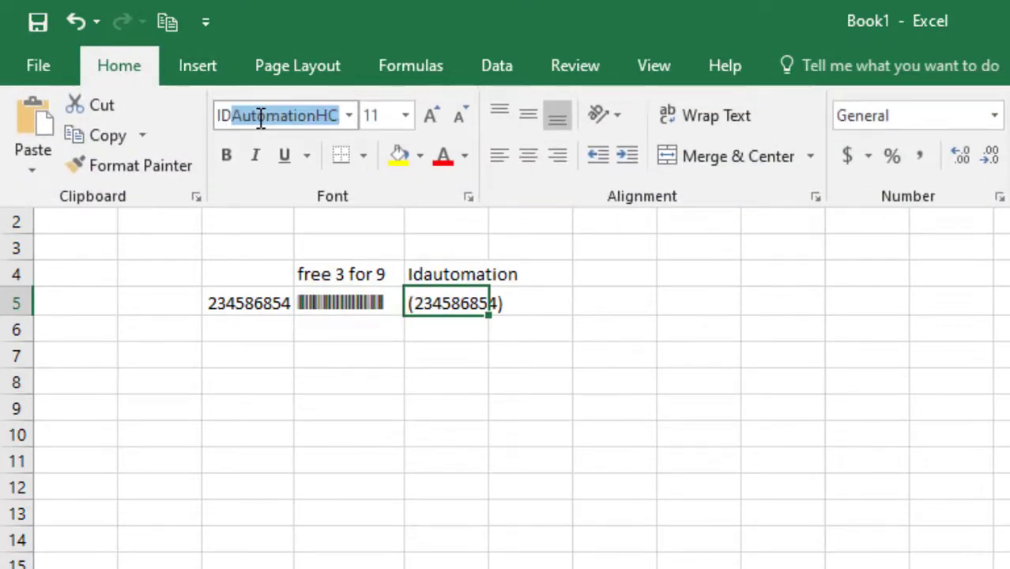
key("Return")
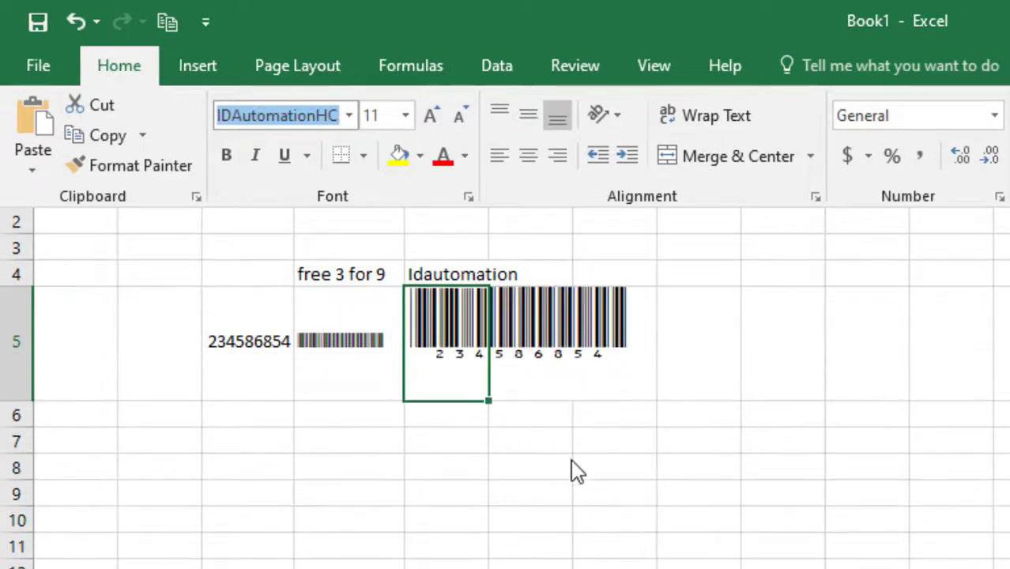
left_click(569, 436)
left_click(558, 360)
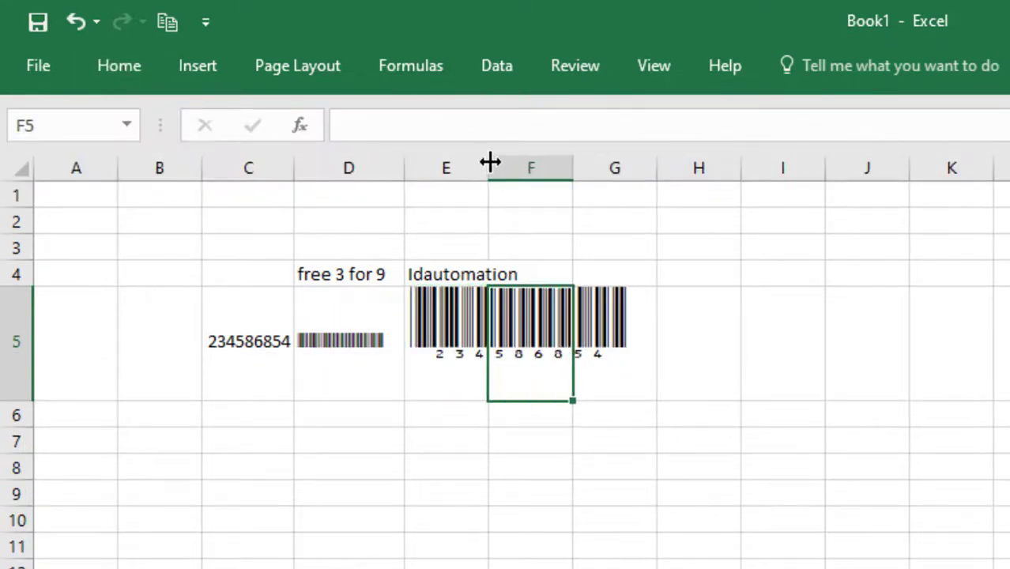
Autofit columns E and D to their barcode contents.
double_click(489, 166)
left_click(533, 366)
left_click(374, 342)
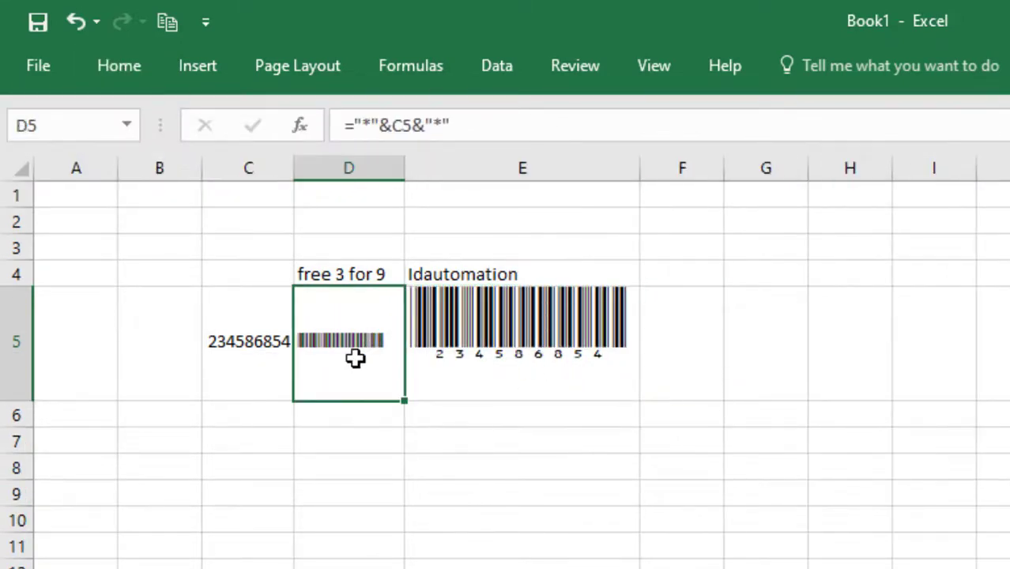
double_click(404, 162)
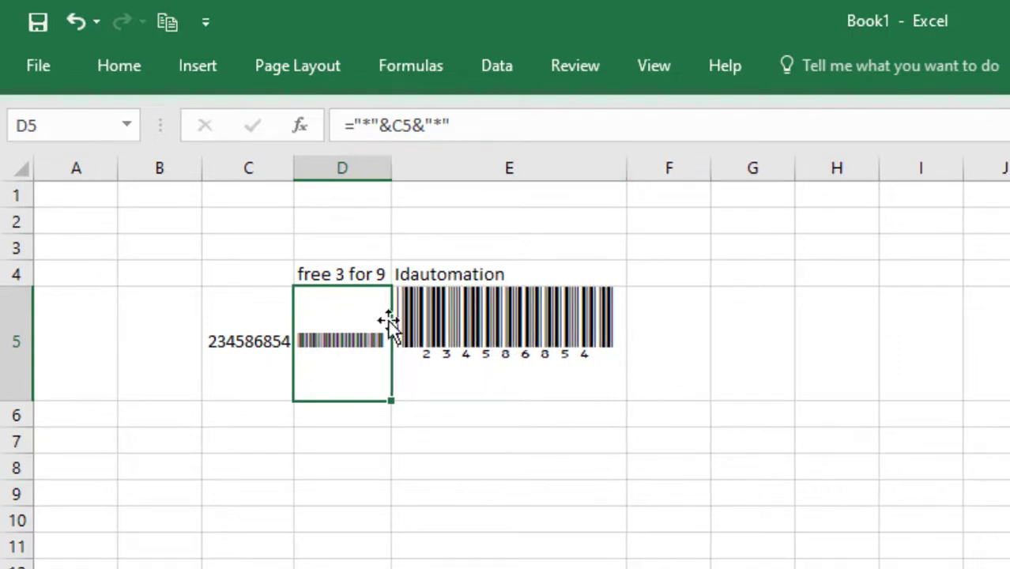
Increase D5's barcode font size to 22 and refit column D.
left_click(129, 71)
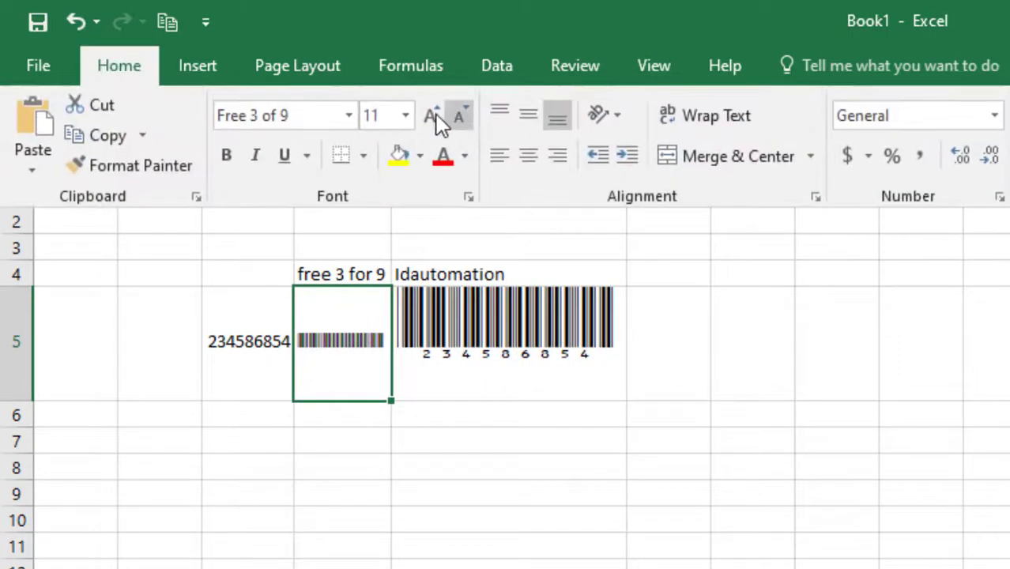
left_click(432, 115)
left_click(432, 115)
left_click(432, 115)
left_click(432, 116)
left_click(431, 115)
left_click(431, 115)
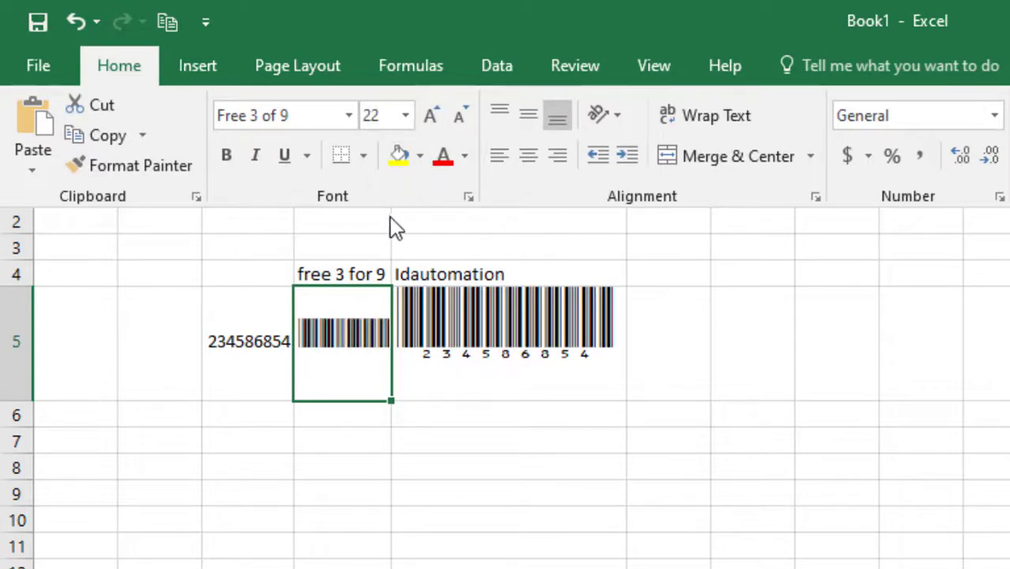
left_click(424, 289)
double_click(390, 164)
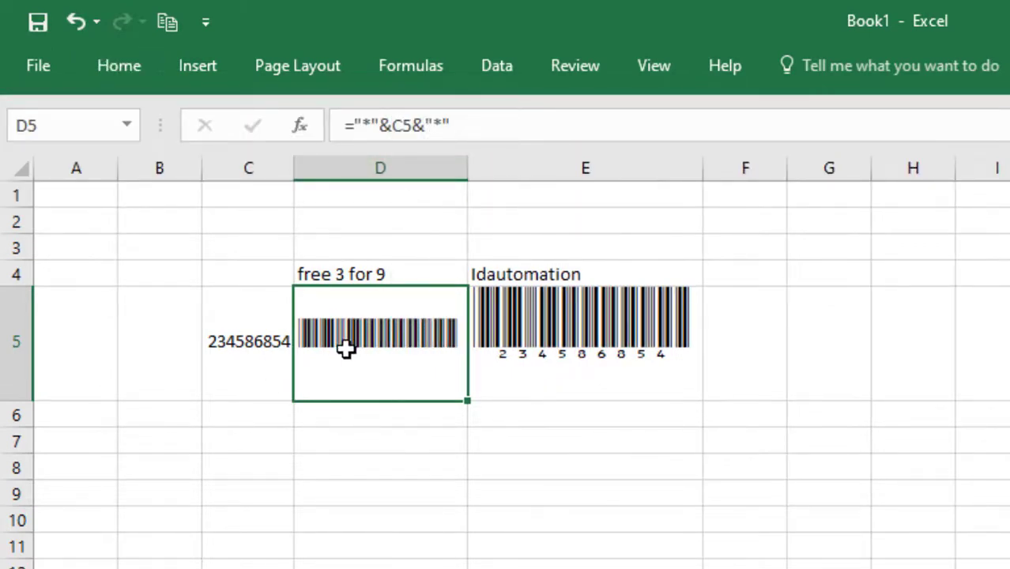
Inspect the barcode formulas in E5 and D5 against the source value in C5.
left_click(559, 328)
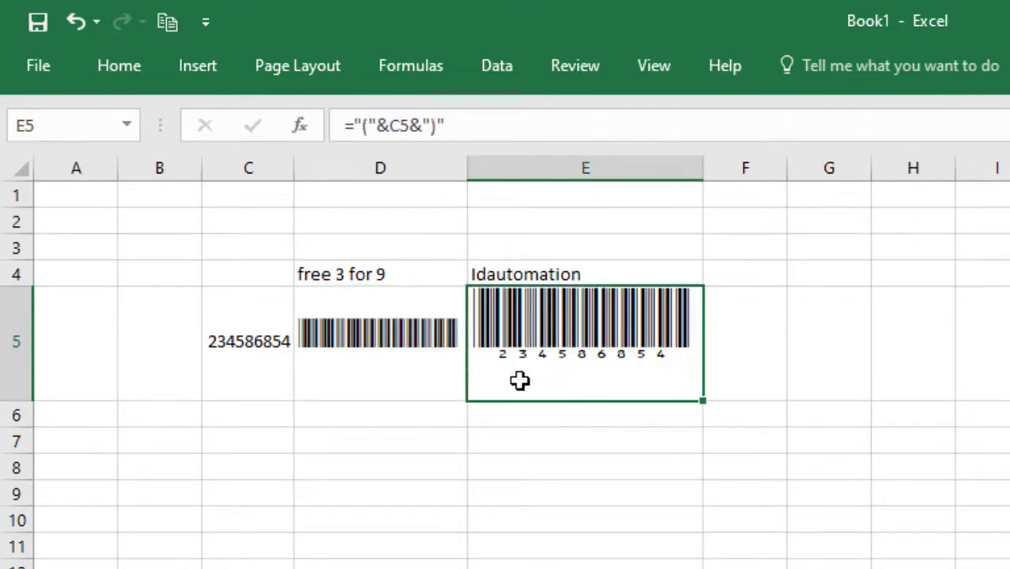
left_click(396, 362)
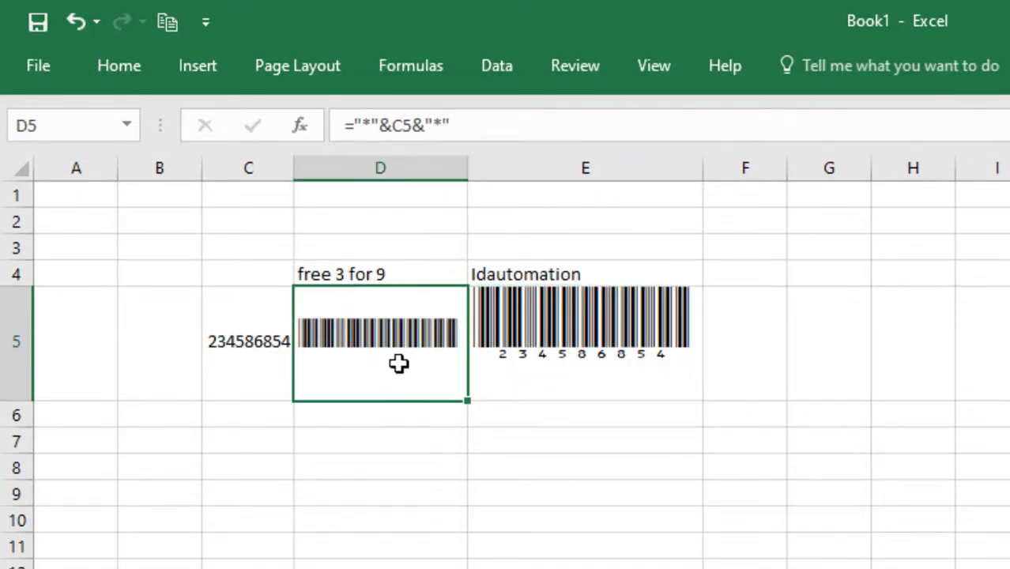
left_click(565, 364)
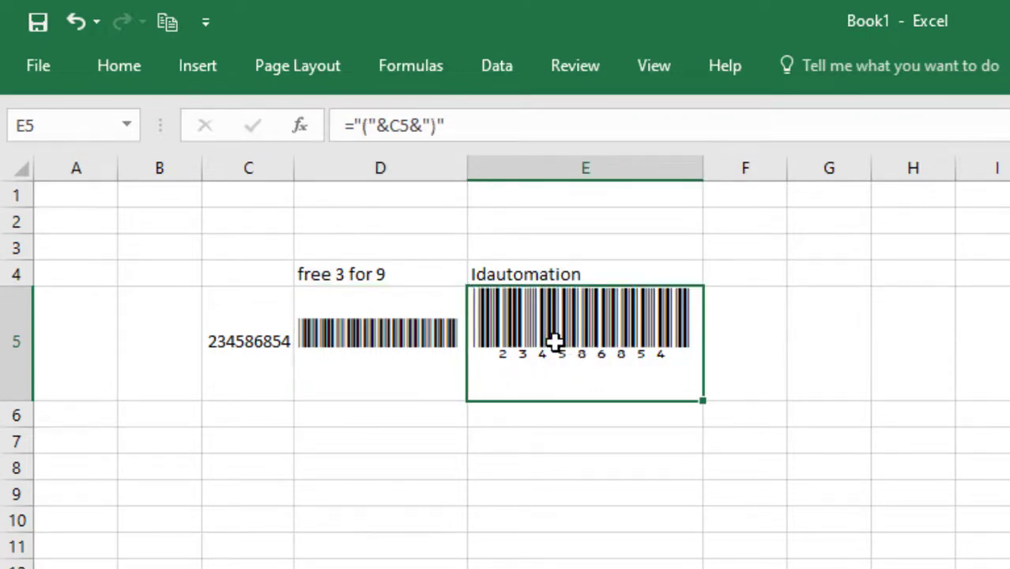
left_click(247, 363)
left_click(487, 355)
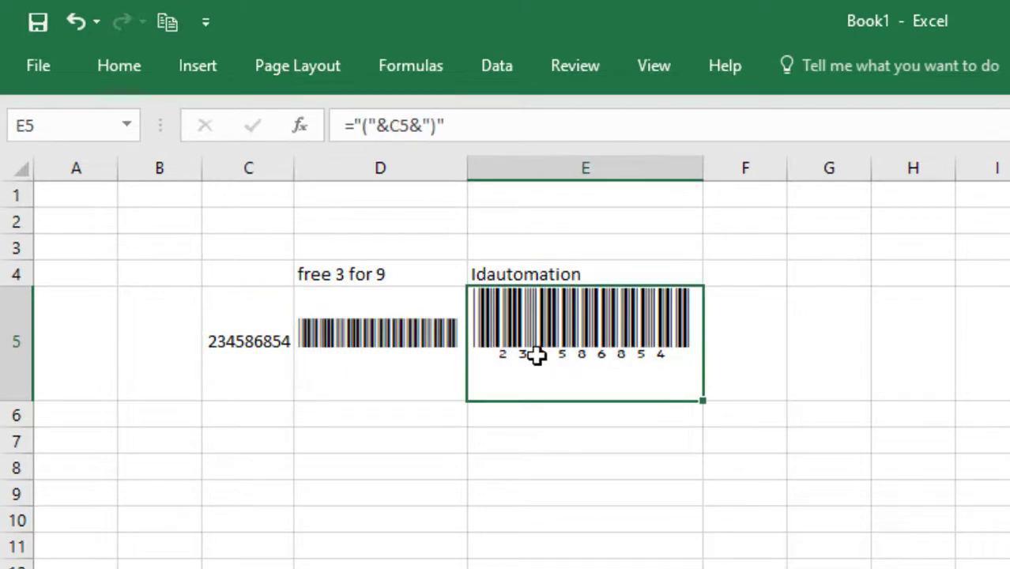
Fill the barcode formulas down columns D and E with Ctrl+D.
left_click(244, 419)
key("Up")
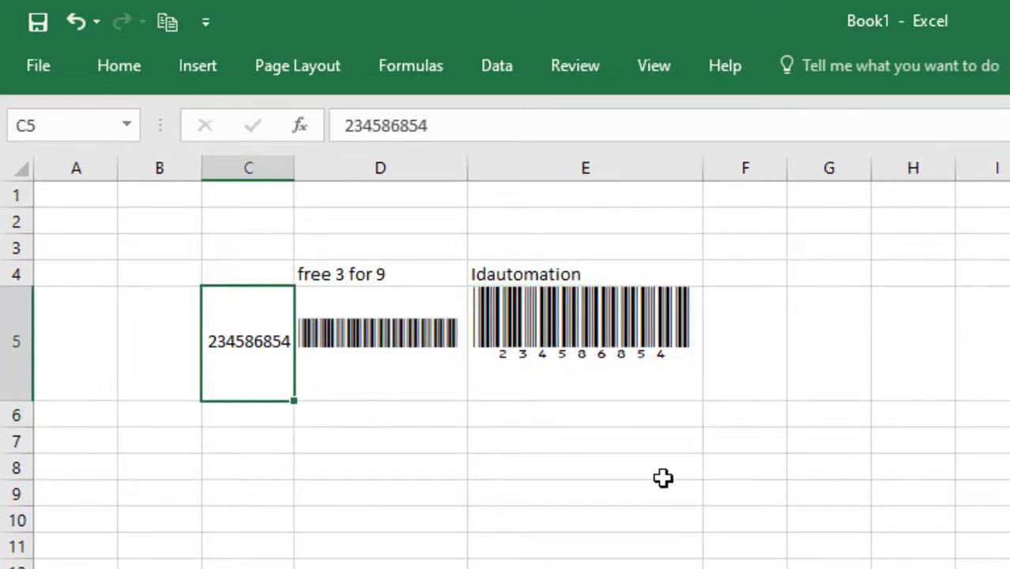
key("Right")
key("shift+Right")
key("shift+Down")
key("shift+Down")
key("shift+Down")
key("shift+Down")
key("shift+Down")
key("shift+Down")
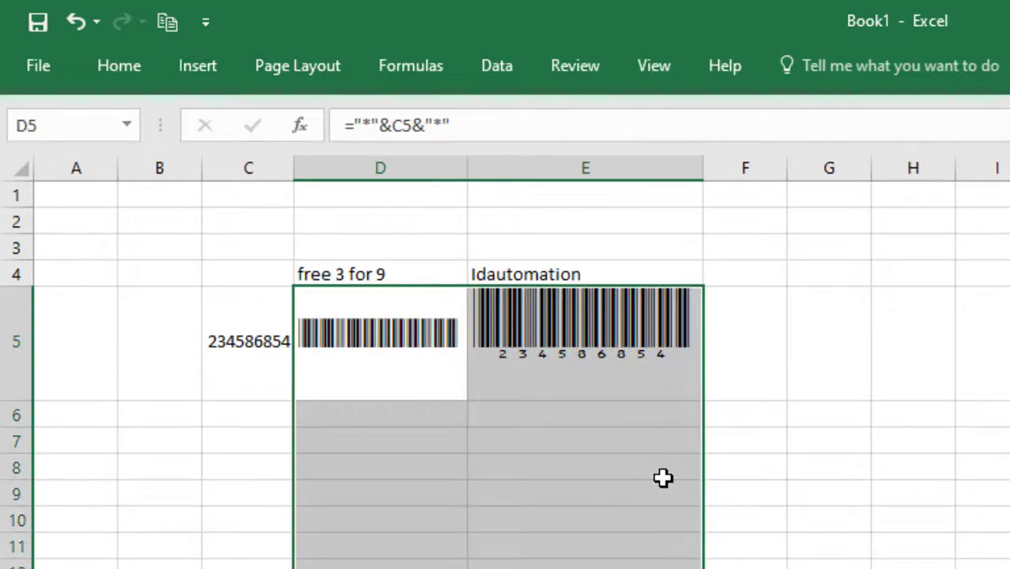
key("ctrl+d")
key("Down")
key("Left")
key("Up")
key("Down")
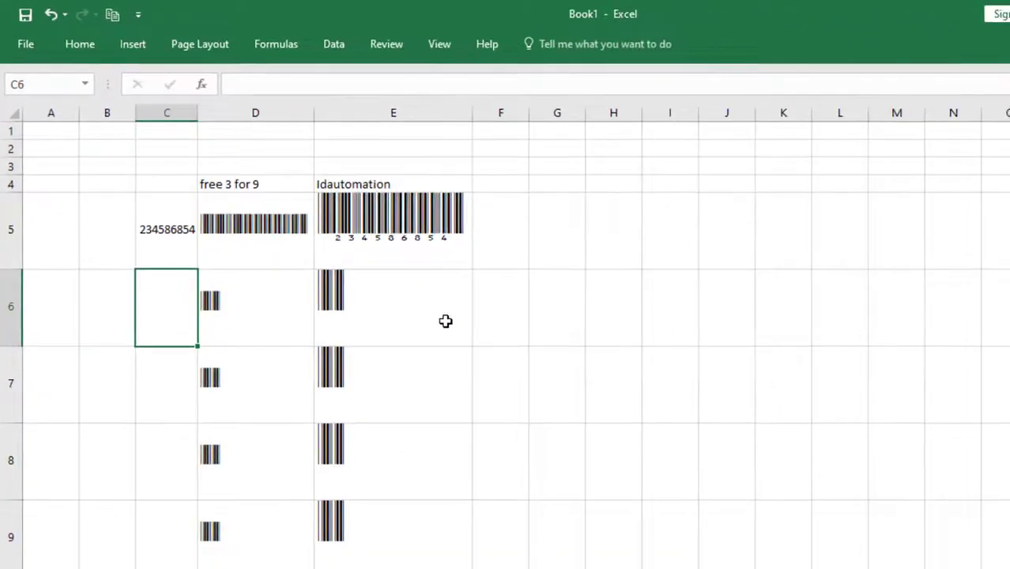
type("6745773STE")
key("Tab")
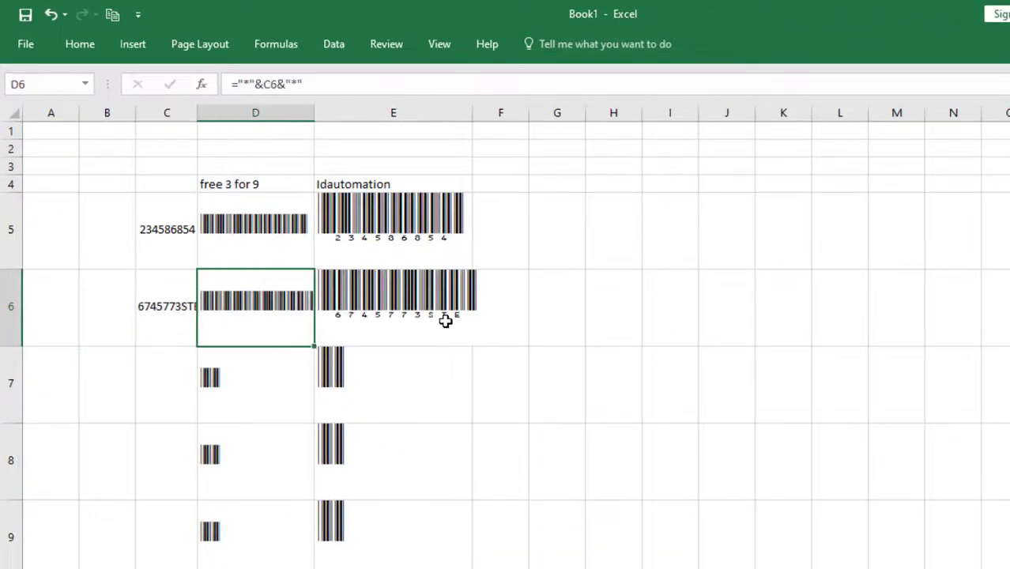
key("Down")
key("Left")
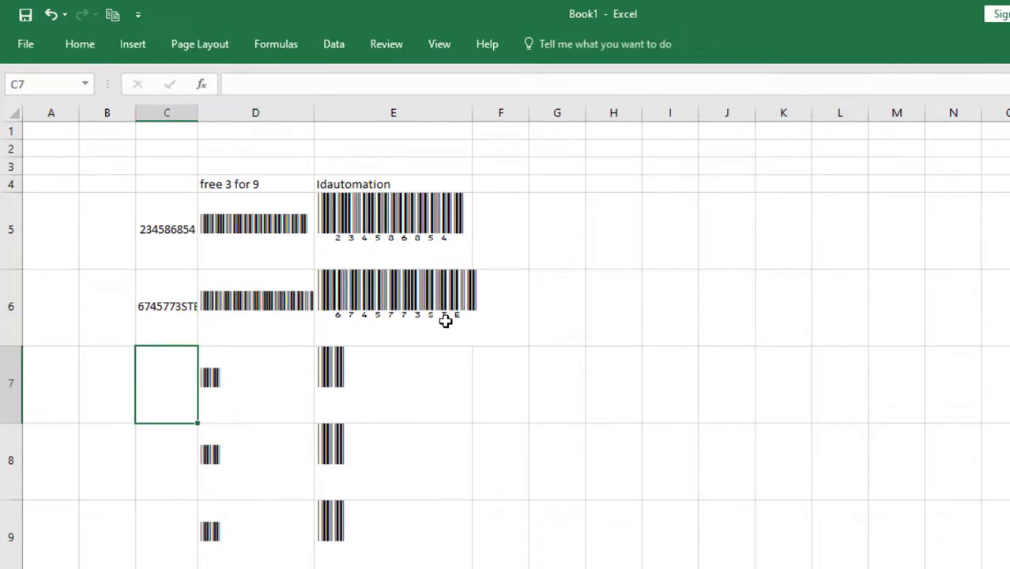
type("49")
type("4969868940DTR\"[2:6] if False else \"69868940DTR")
key("Return")
Review the barcode formulas in E5 through E7.
key("Down")
key("Down")
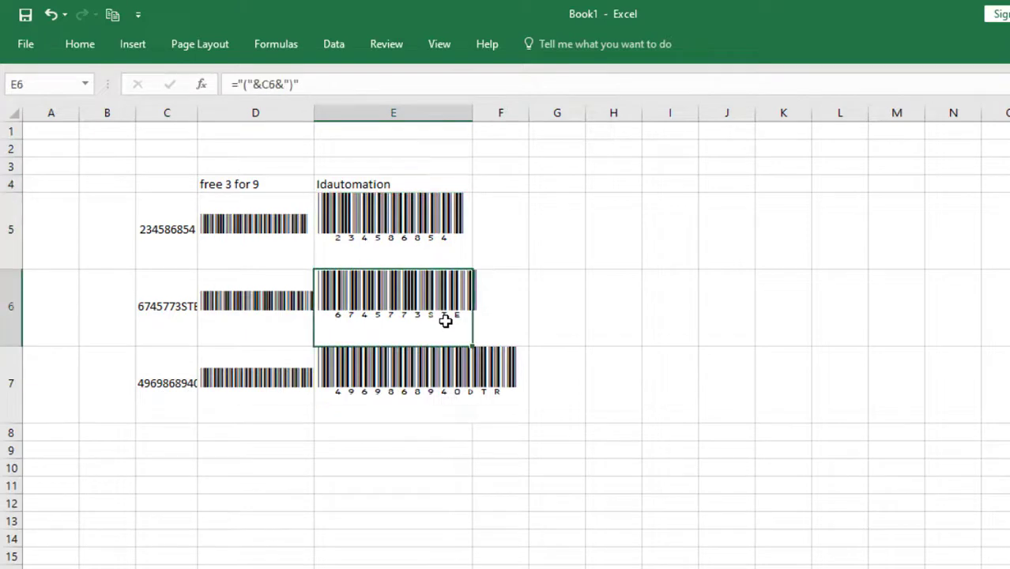
key("Up")
key("Down")
key("Down")
key("Up")
key("Down")
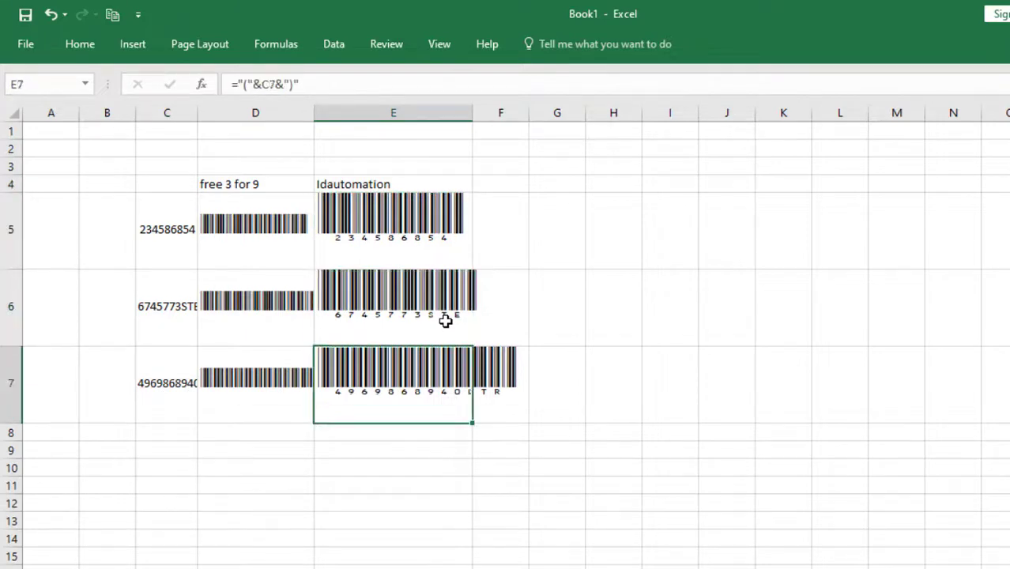
key("Up")
key("Up")
key("Up")
key("Left")
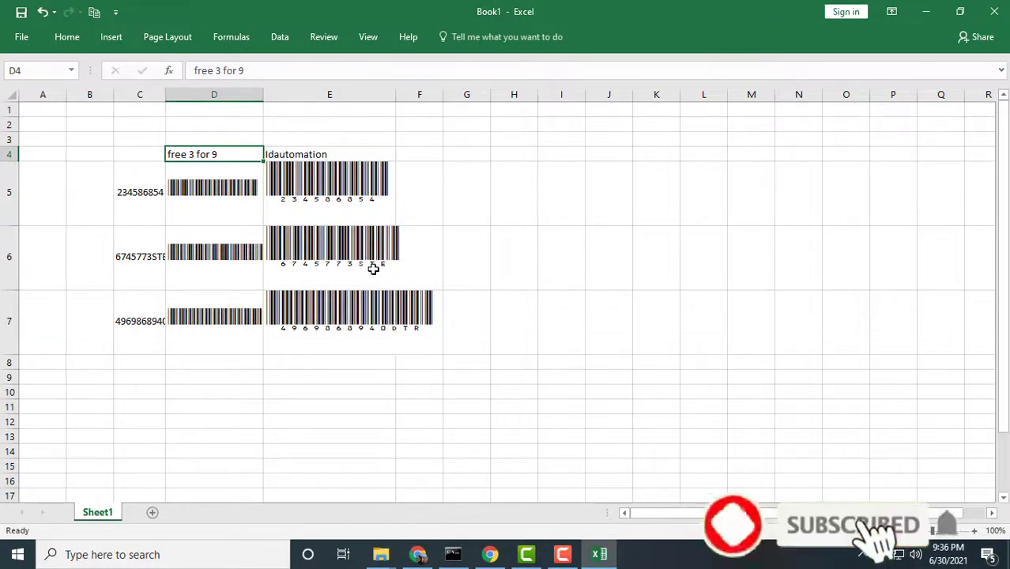
left_click(226, 277)
left_click(219, 300)
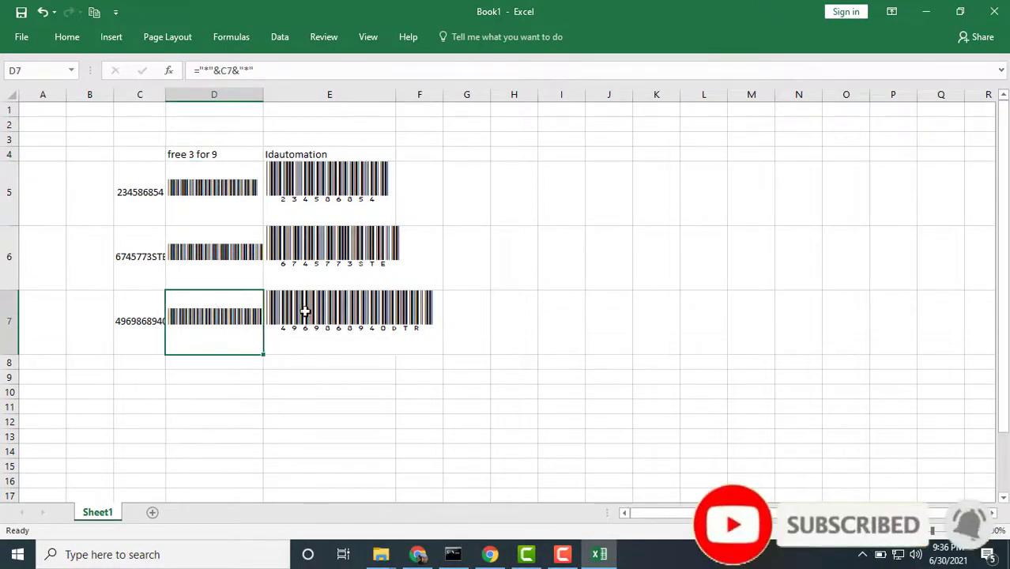
left_click(304, 312)
left_click(316, 261)
left_click(322, 201)
left_click(225, 196)
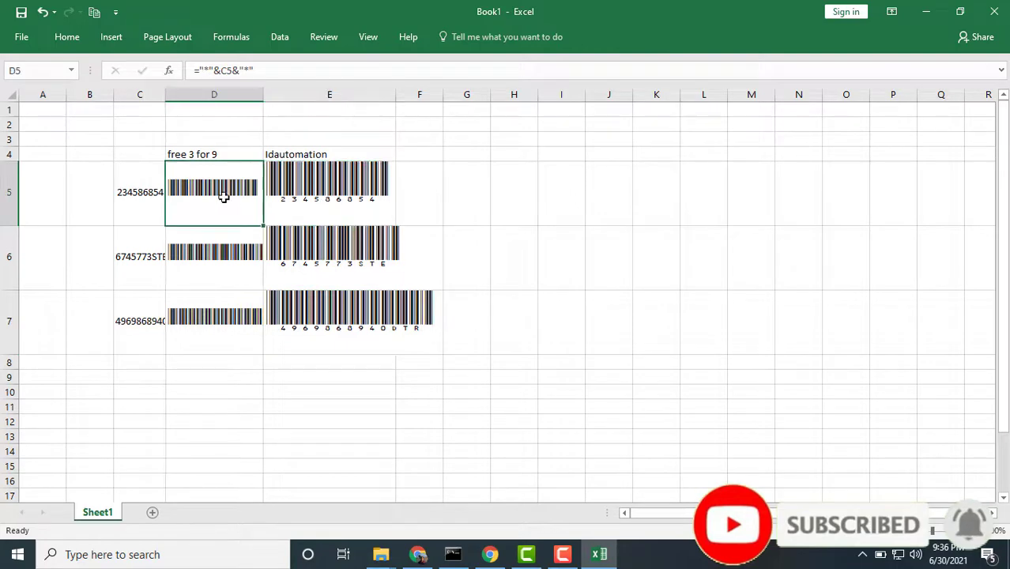
left_click(217, 234)
left_click(219, 315)
left_click(311, 312)
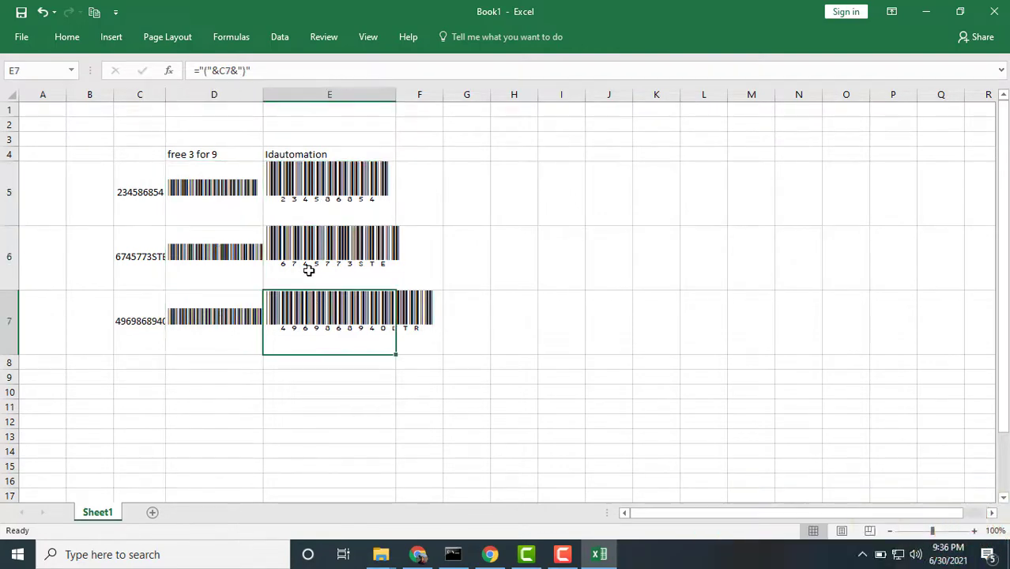